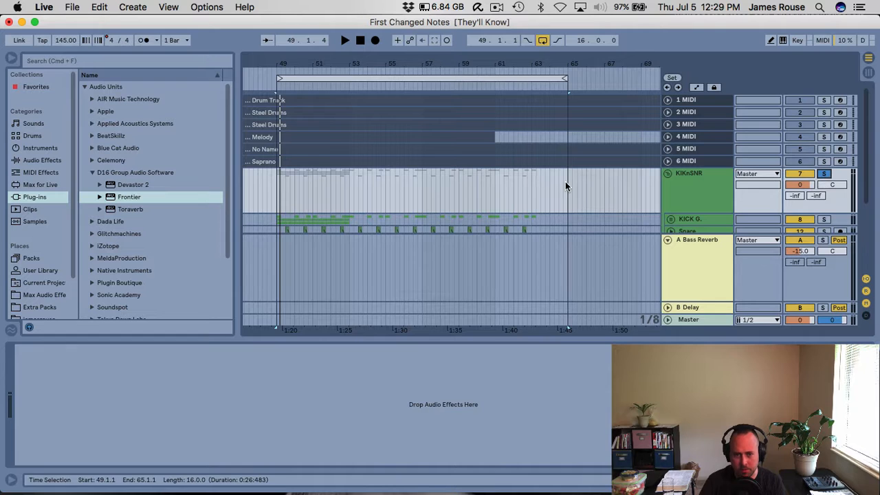
- Play the soloed KIKnSNR drum group from bar 49 for a short listen
key(space)
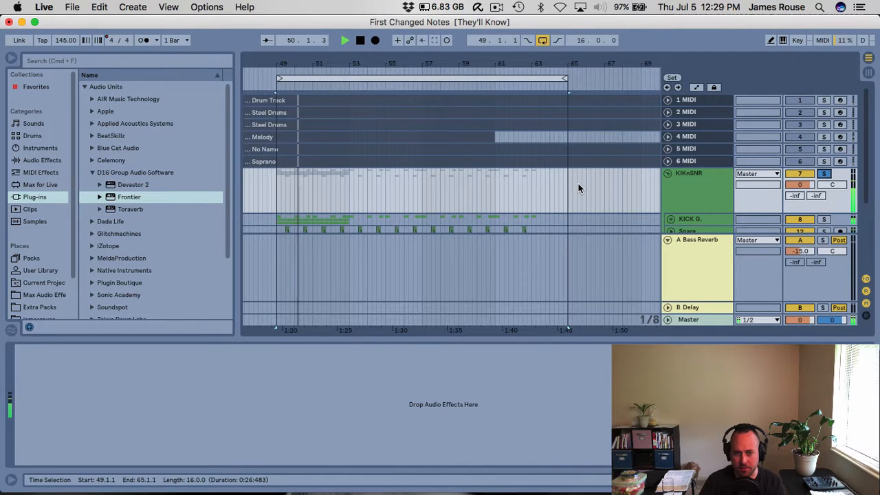
scroll(603, 193, down, 3)
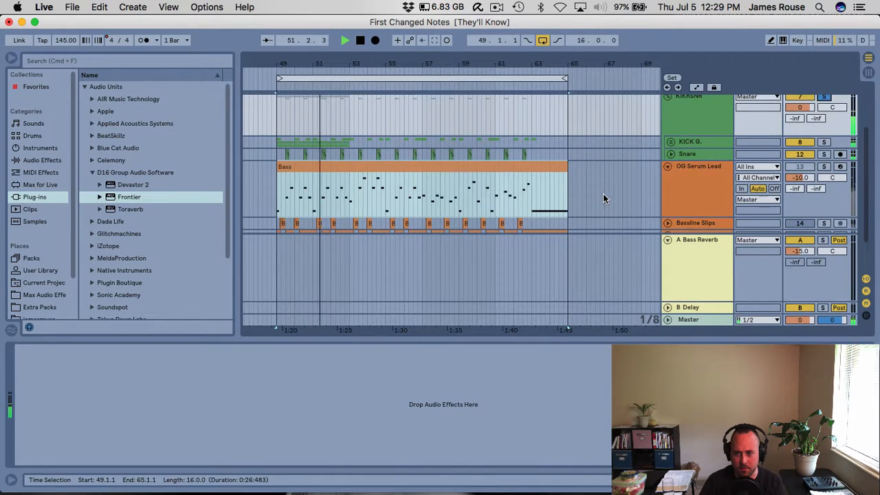
key(space)
- Unfold the KICK G. group and inspect the devices on its three kick tracks, including the Kick 2 plug-in window
click(670, 142)
scroll(675, 160, down, 3)
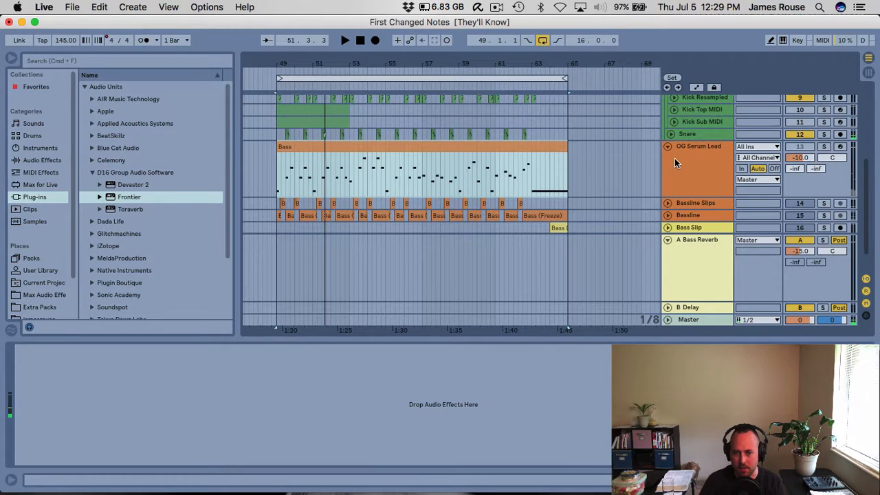
scroll(703, 153, up, 1)
click(695, 125)
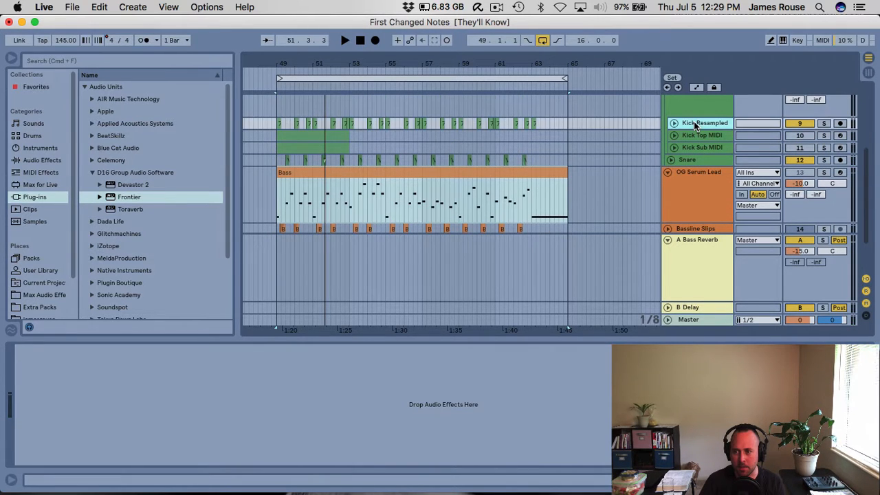
click(694, 136)
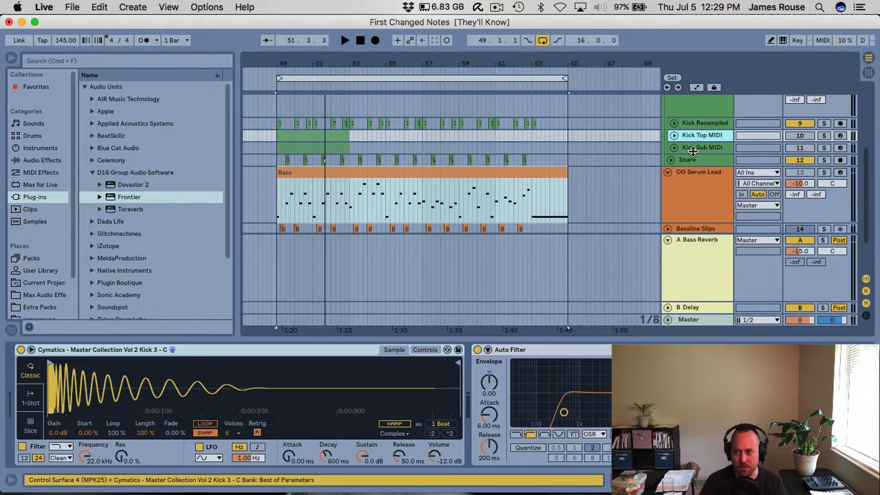
click(693, 149)
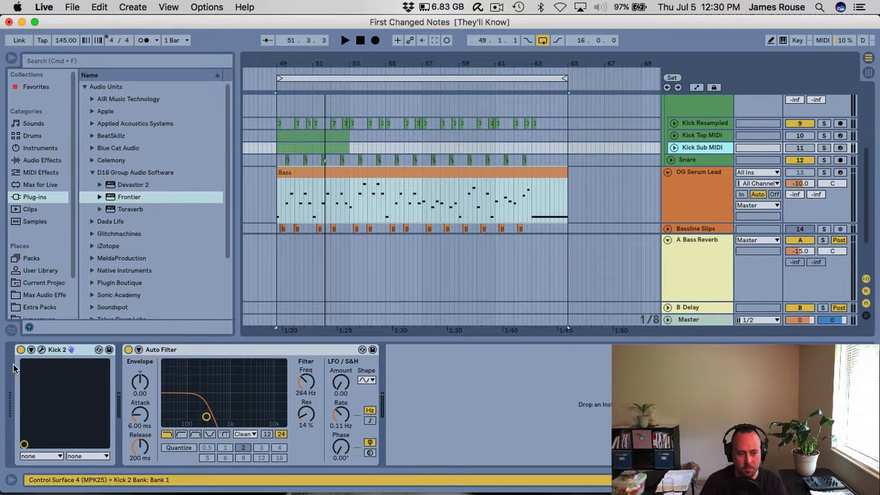
click(41, 350)
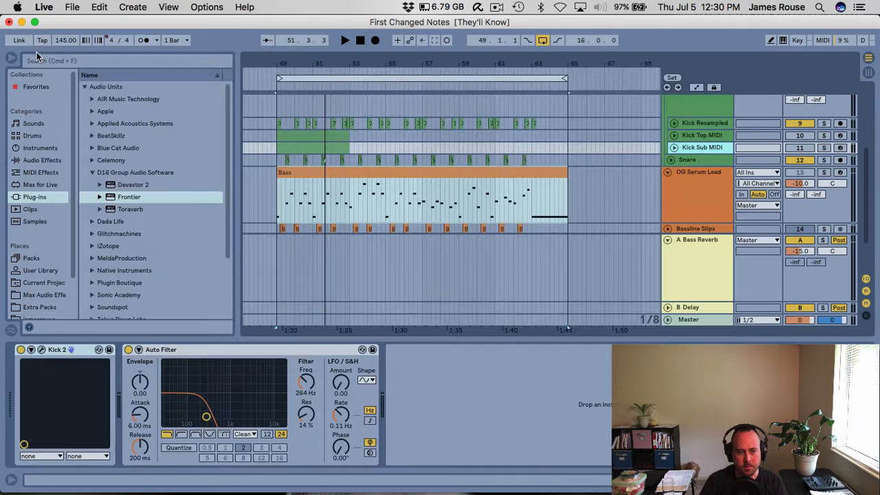
click(38, 52)
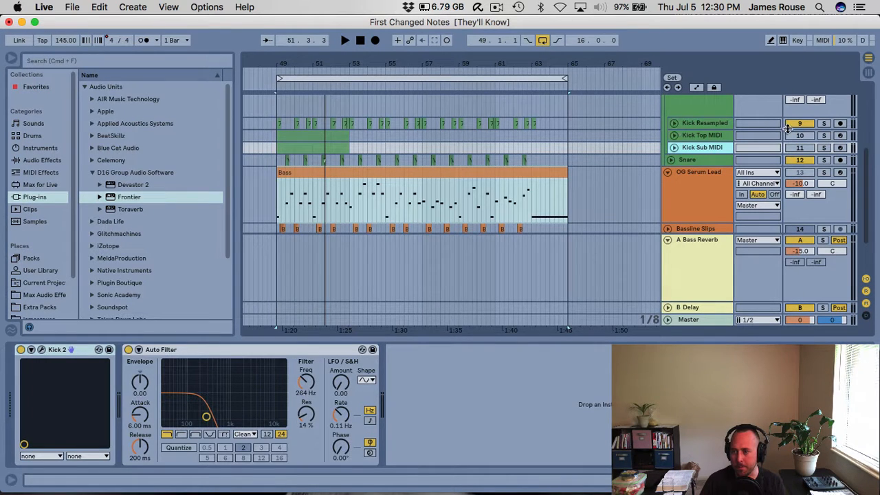
- Deactivate the Kick Resampled track, activate Kick Sub MIDI and Kick Top MIDI, and audition them from bar 49
click(798, 124)
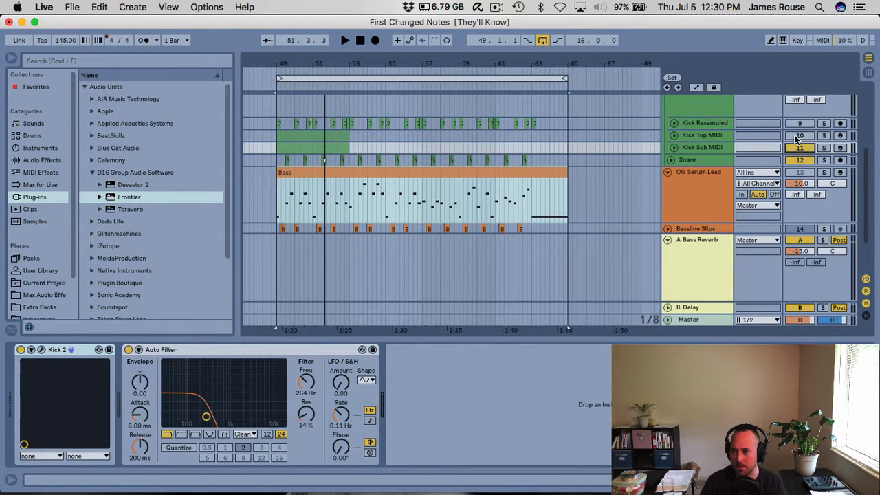
click(797, 136)
key(space)
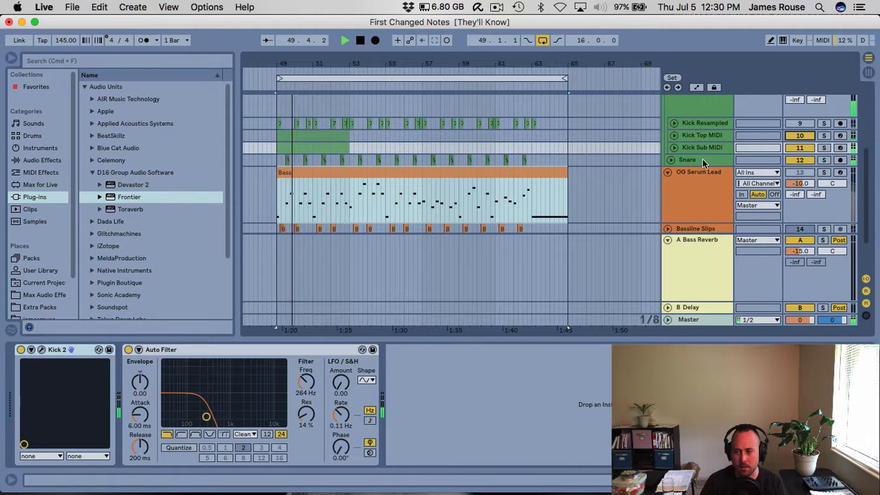
key(space)
- Show the KICK G. group's effect chain and play the two MIDI kick layers from bar 49
scroll(535, 168, up, 1)
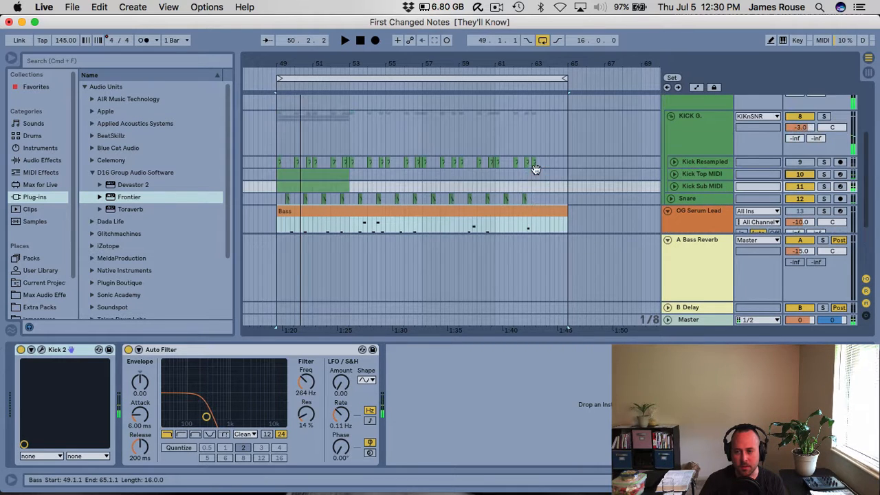
click(704, 133)
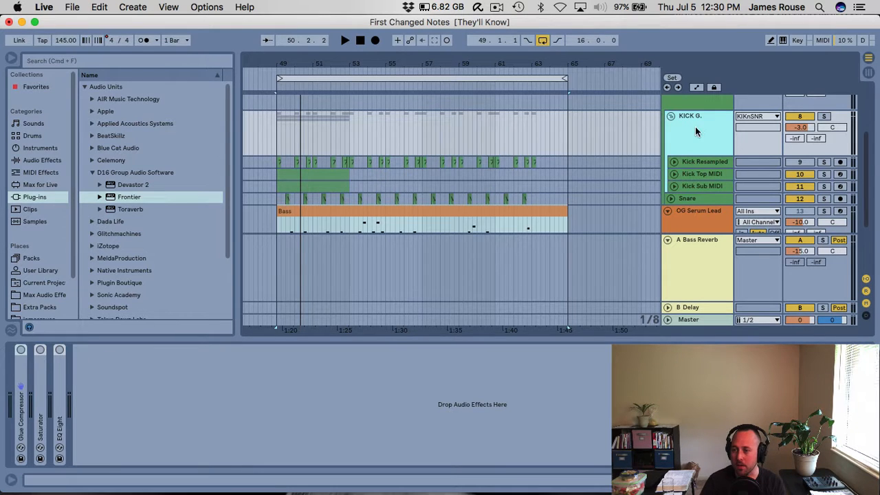
scroll(740, 160, down, 1)
key(space)
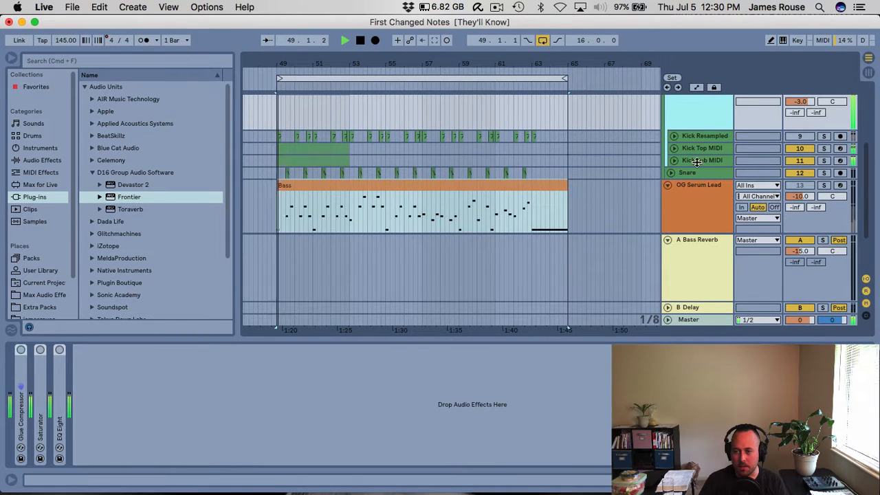
- Solo the Kick Sub MIDI track during playback and examine its pitch envelope in the Kick 2 plug-in window
click(702, 161)
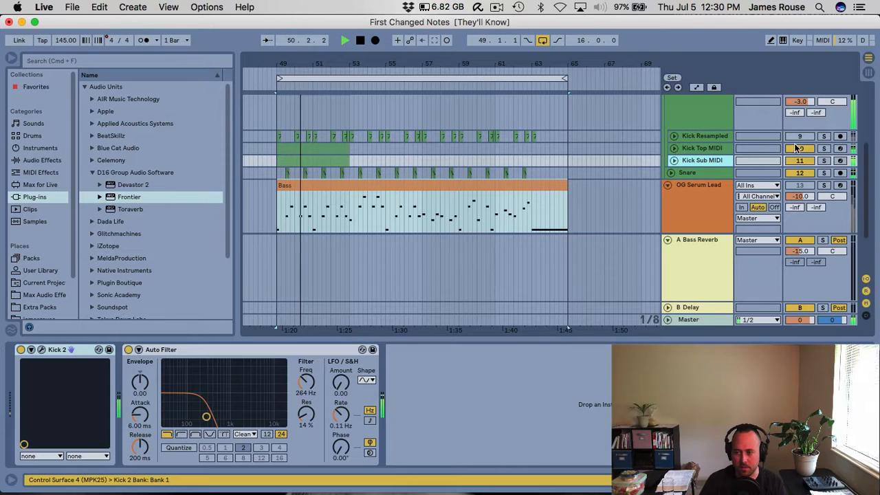
click(823, 161)
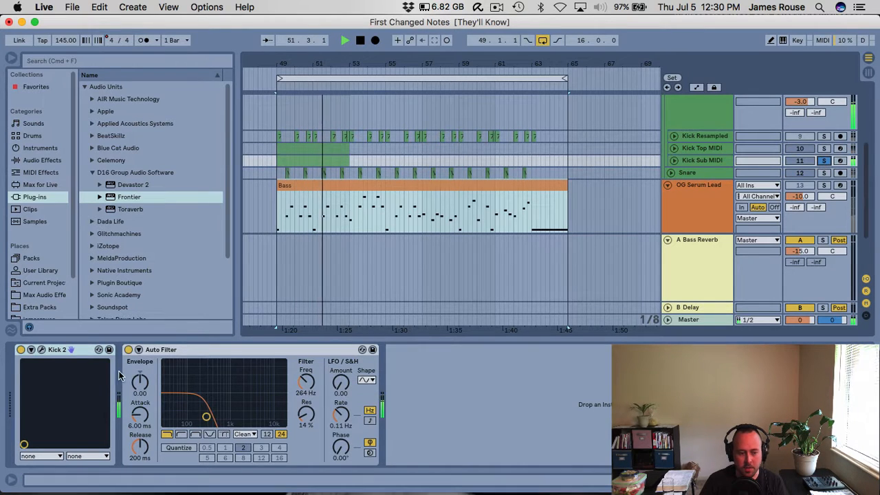
click(42, 350)
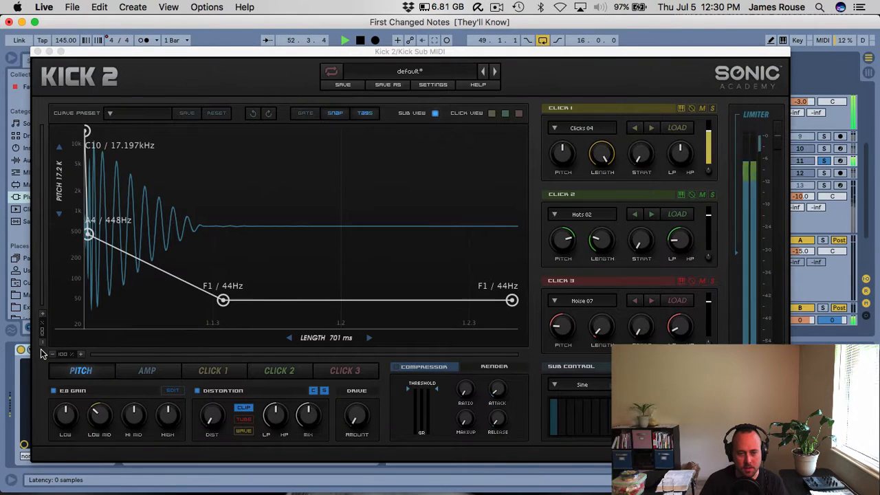
click(37, 53)
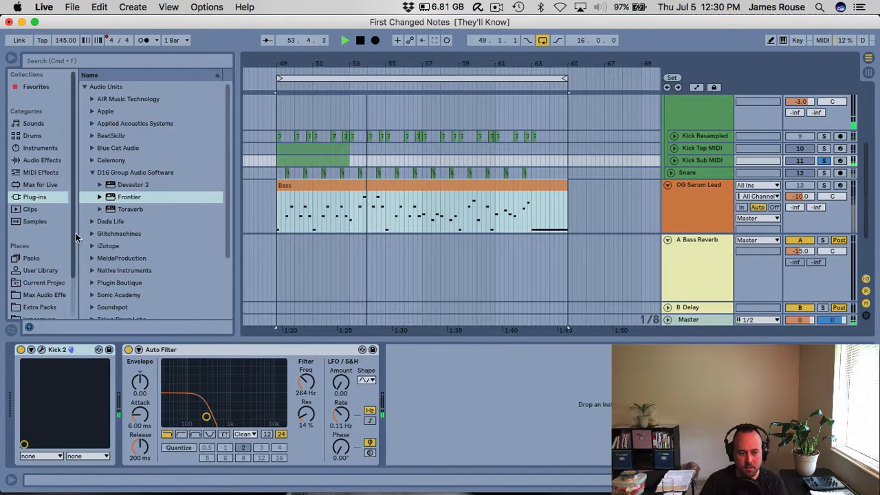
- Toggle the Auto Filter on Kick Sub MIDI to compare the sub layer with and without filtering
click(129, 350)
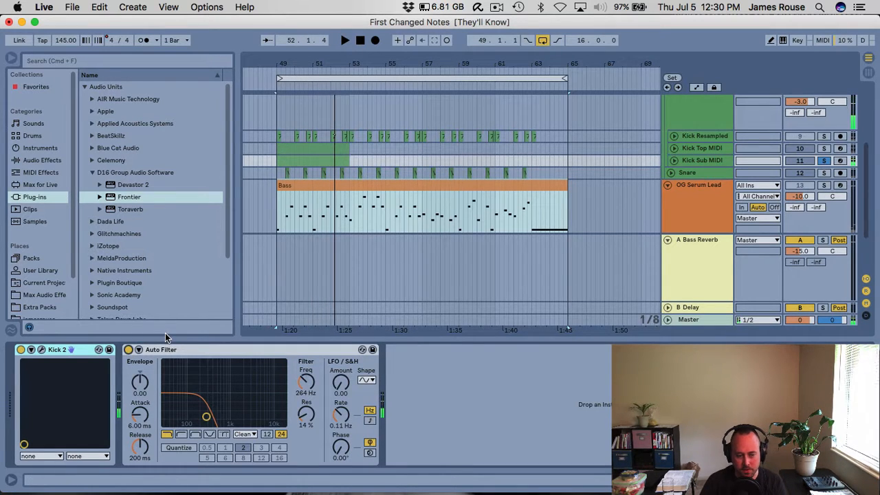
key(space)
key(space)
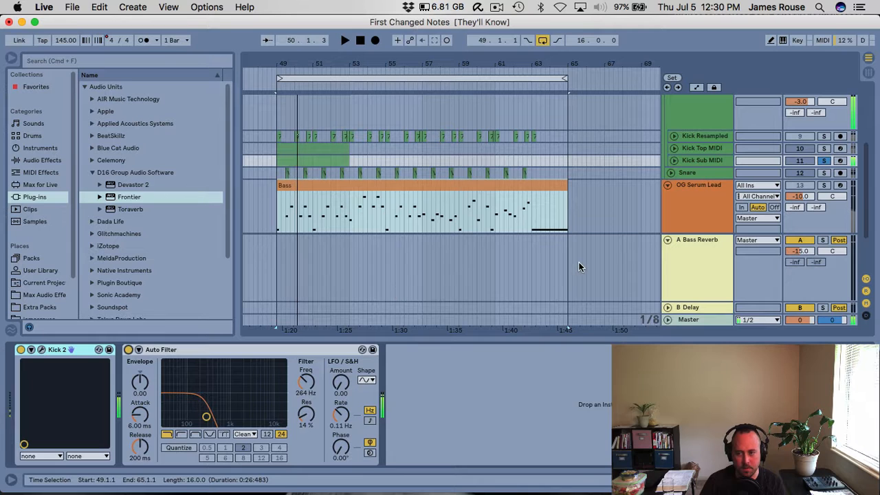
- Solo Kick Top MIDI and play it with its Auto Filter bypassed and re-enabled to compare the top layer
click(823, 149)
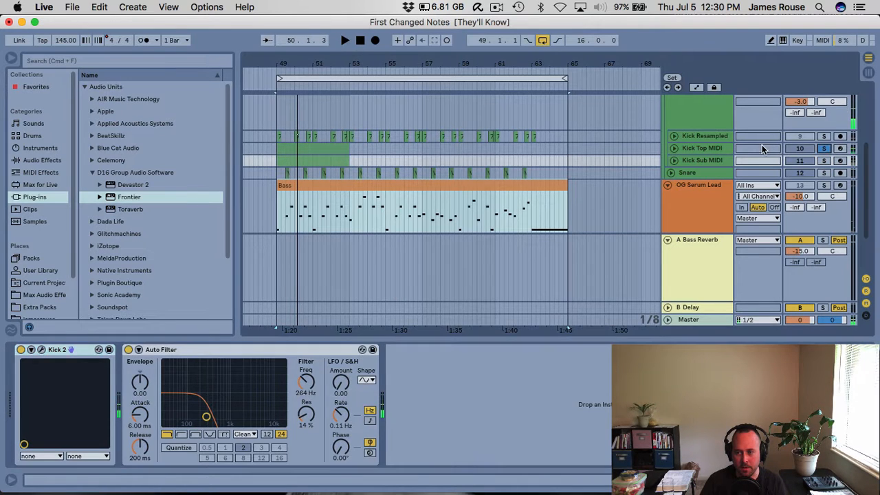
click(708, 149)
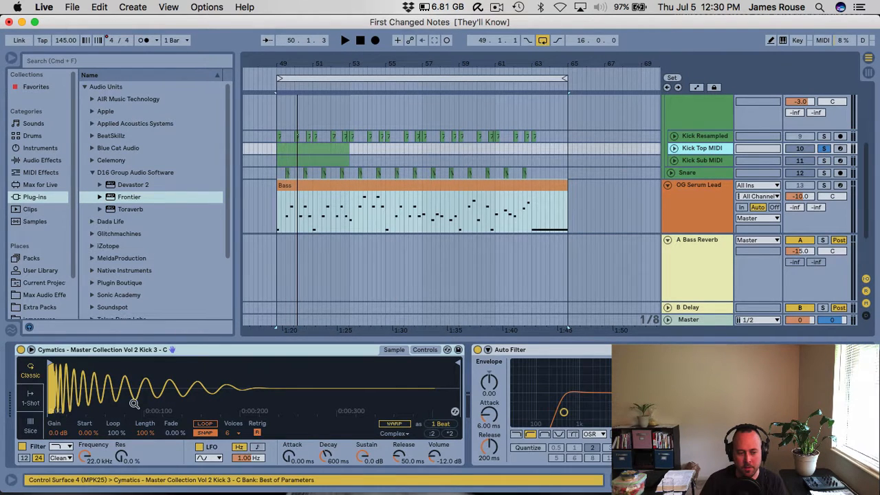
key(space)
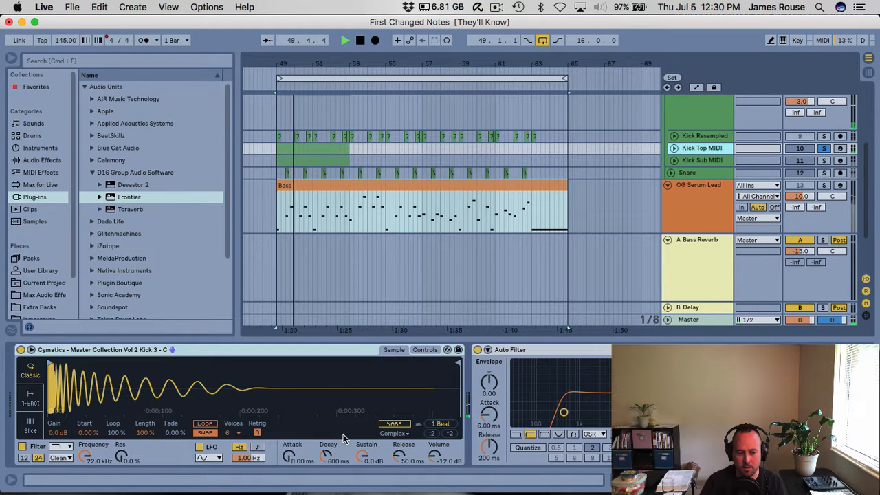
click(478, 350)
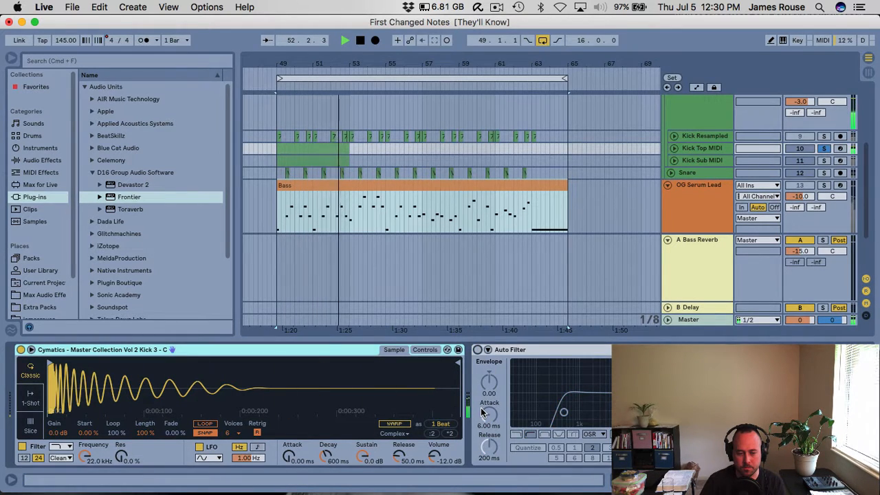
click(477, 349)
key(space)
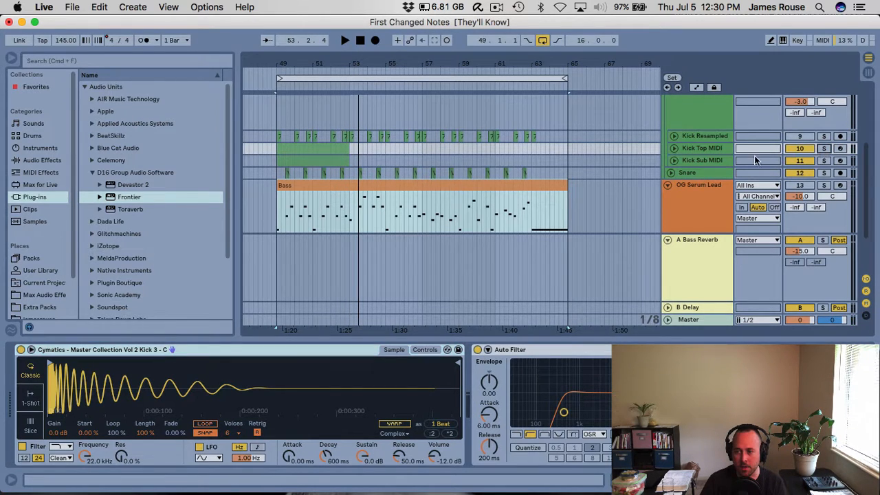
- Solo the Kick Resampled track, play it from bar 49, and release the solo
click(722, 137)
click(824, 137)
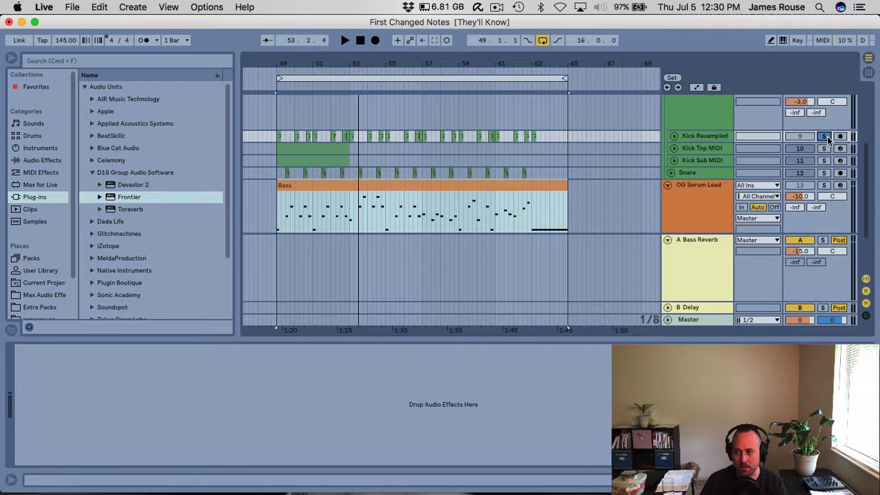
key(space)
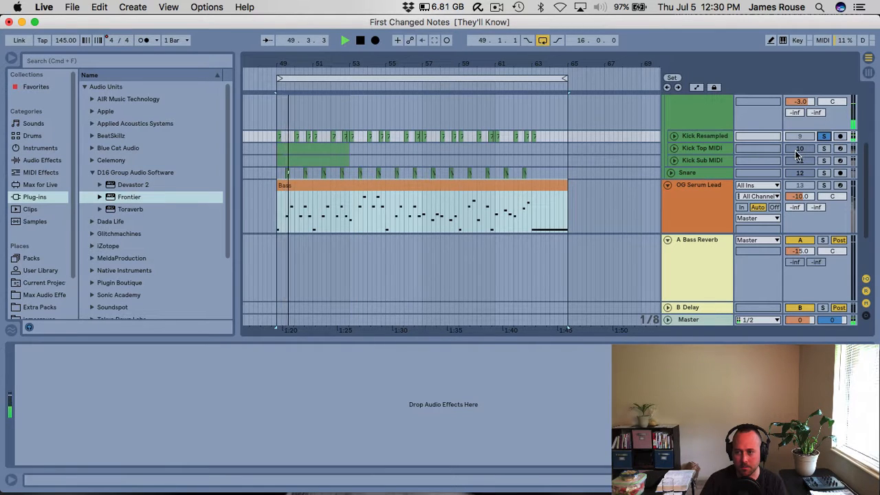
key(space)
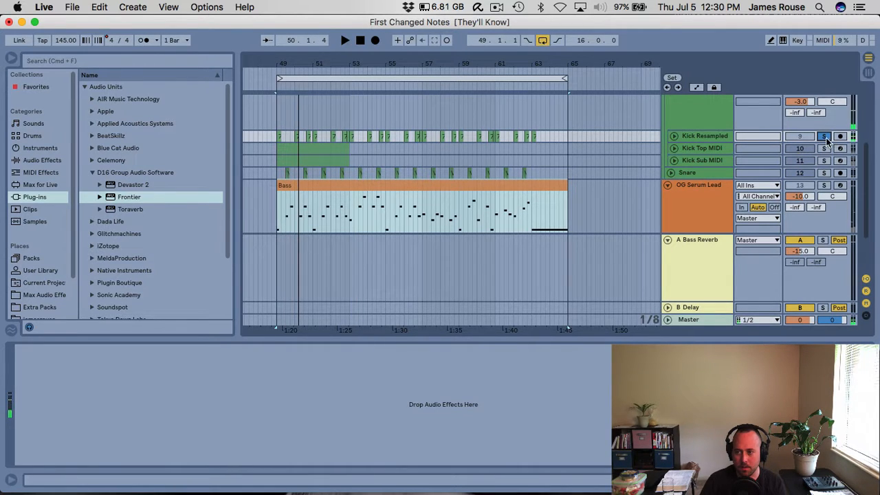
click(825, 137)
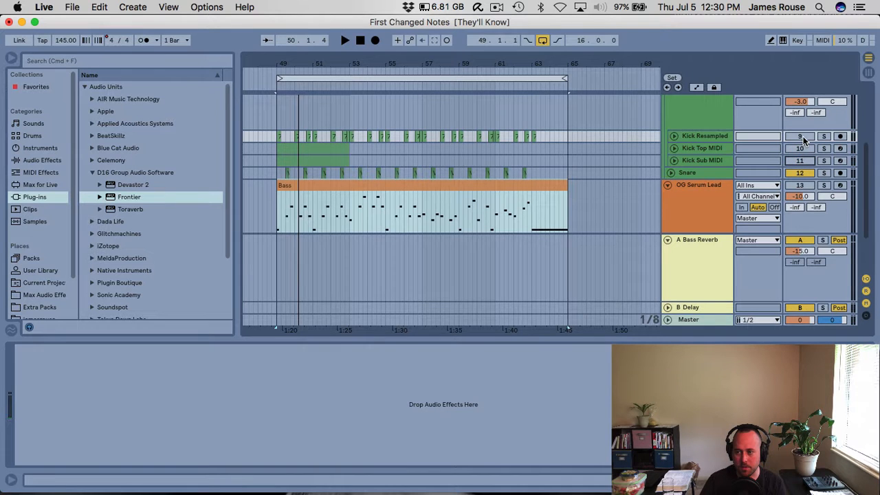
- Leave only Kick Resampled active among the kick layers and play it together with the snare
key(space)
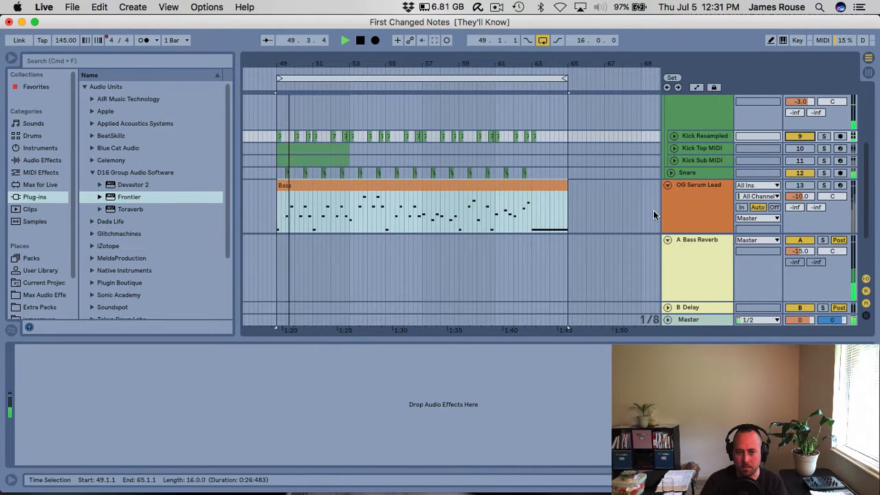
scroll(653, 215, up, 1)
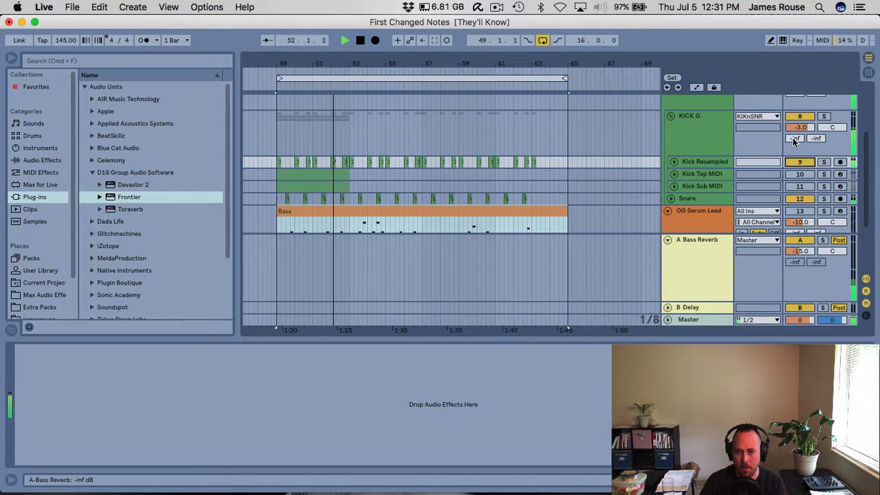
key(space)
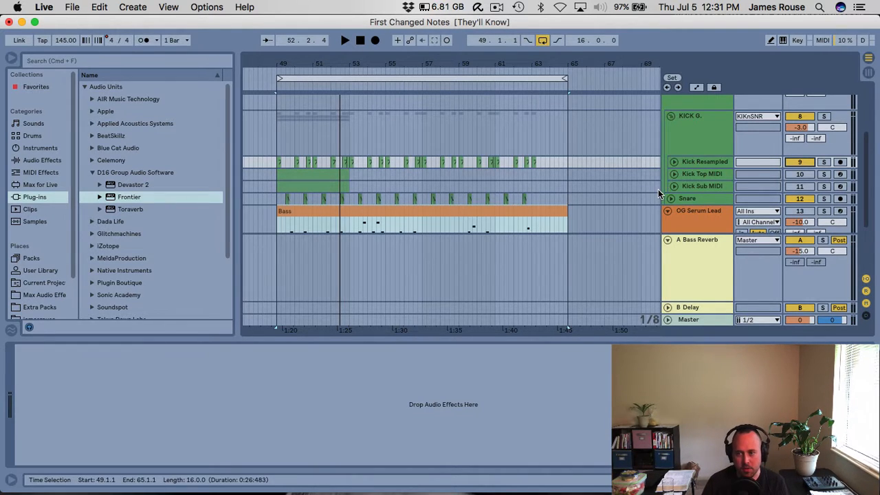
- On the Master track, turn off Utility and turn on the Frontier limiter, then play the drums through it
click(698, 321)
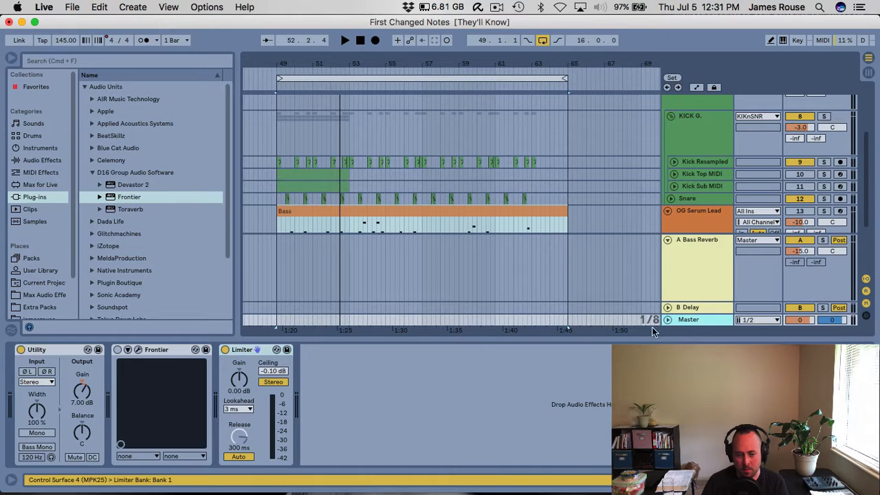
click(21, 350)
click(117, 350)
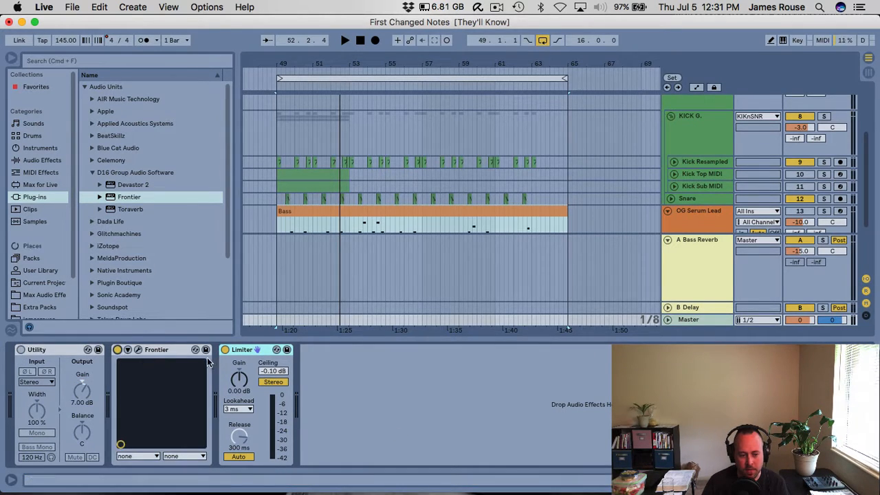
key(space)
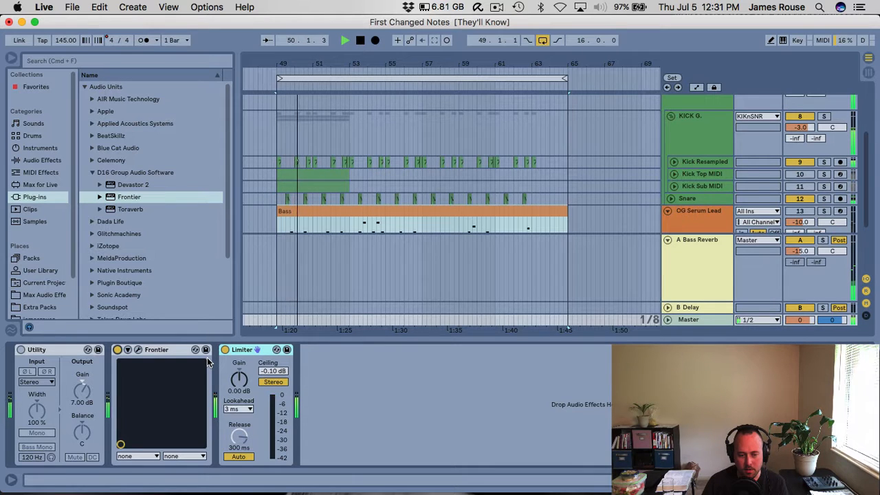
key(space)
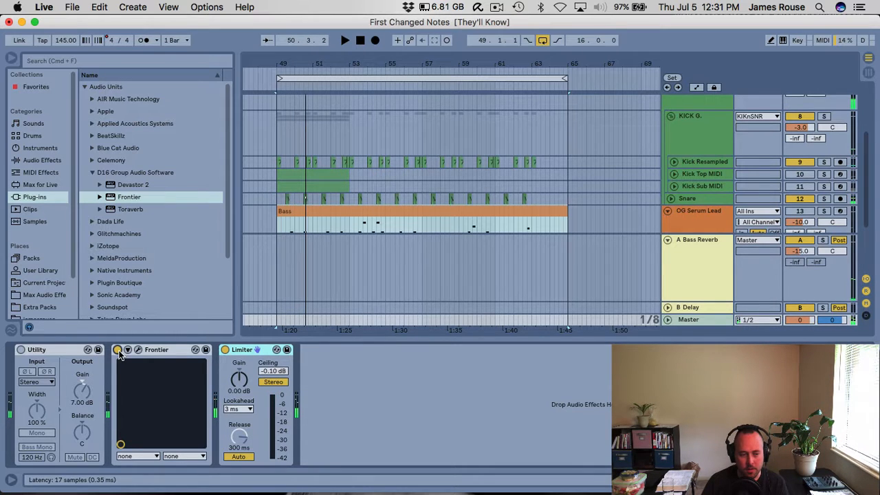
- On the Master track, turn the Frontier limiter off and the Utility back on
click(118, 350)
click(22, 350)
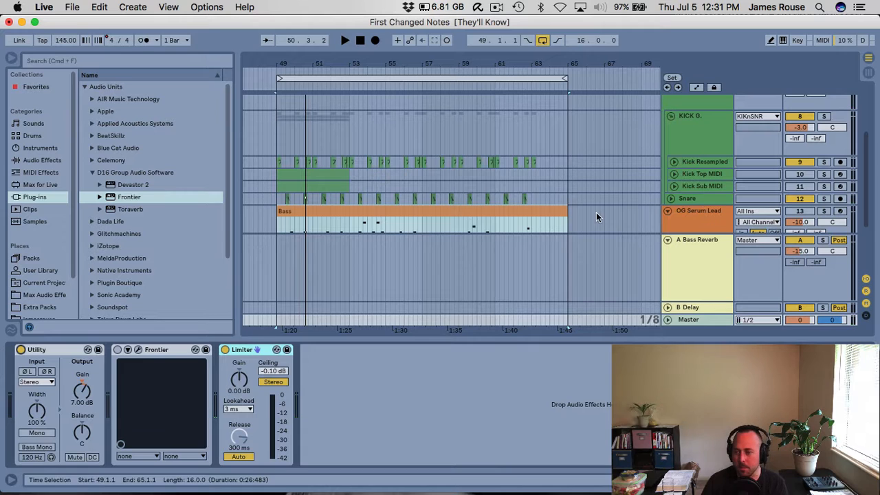
- Fold the KICK G. group and the KIKnSNR group that contains it
click(671, 117)
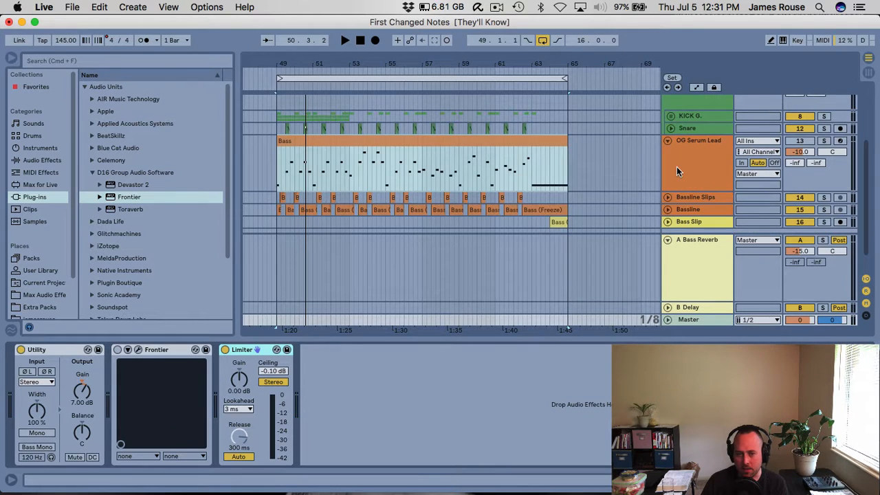
scroll(678, 171, up, 3)
click(668, 149)
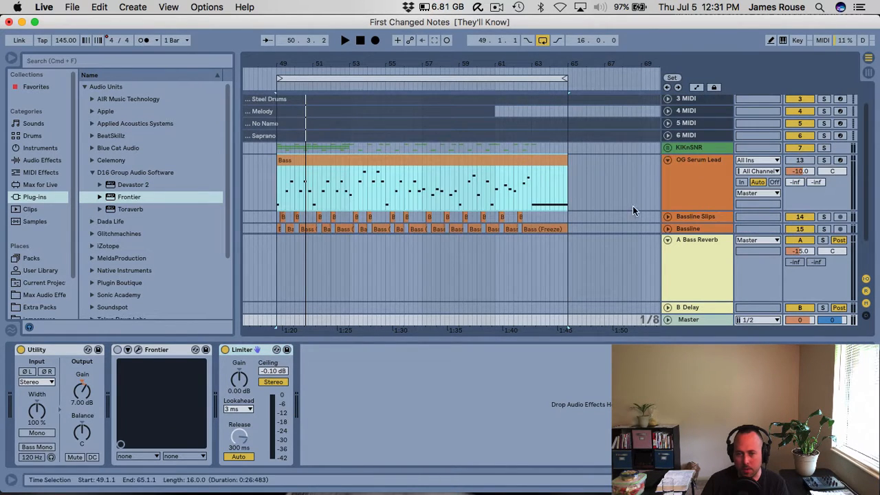
- Select the OG Serum Lead track by its Bass clip and open its Serum instrument window
scroll(602, 199, down, 1)
click(449, 165)
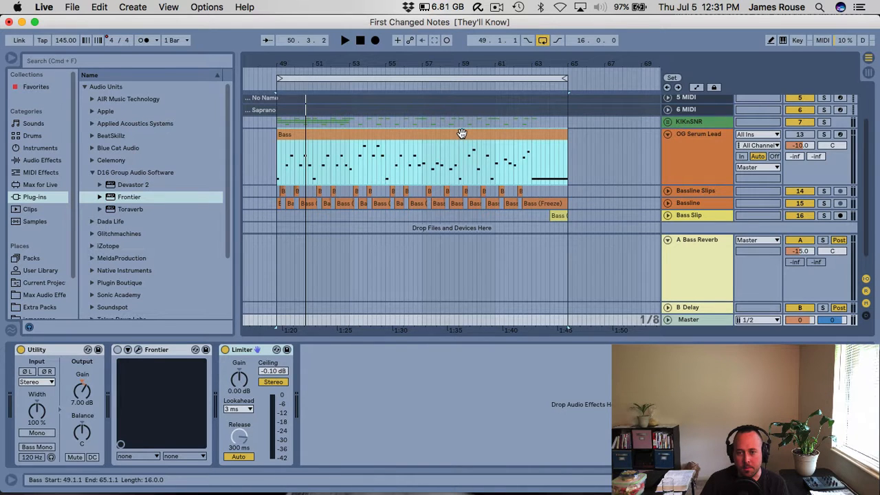
click(461, 133)
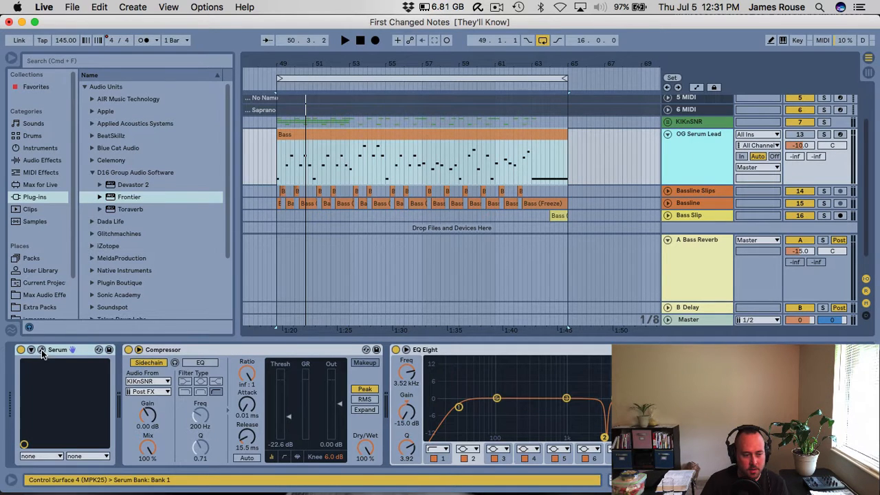
click(41, 351)
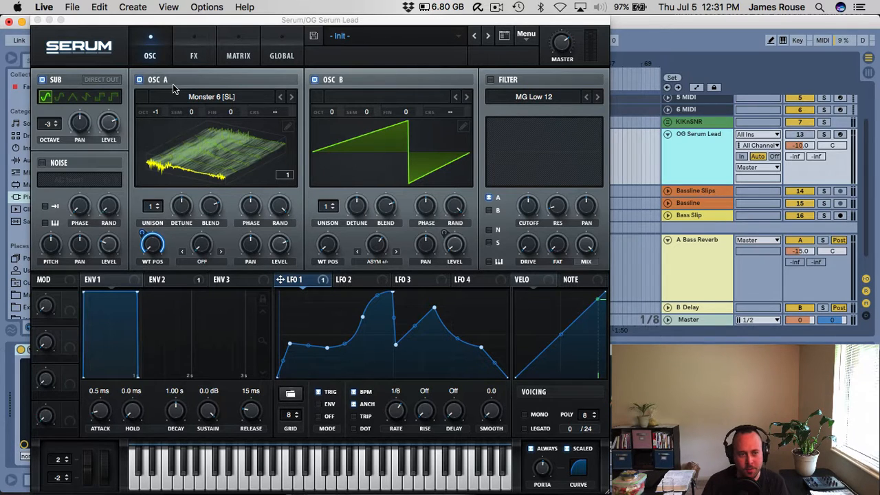
- Examine the OSC A and OSC B wavetables in their 2D and 3D views, including OSC A's LFO-modulated wavetable position
click(193, 155)
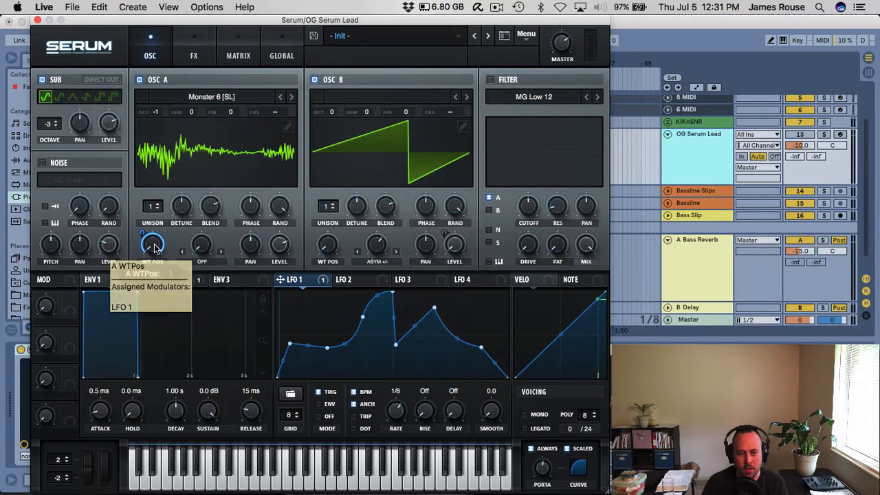
mouse_move(155, 248)
mouse_down()
mouse_move(160, 103)
mouse_move(162, 263)
mouse_up()
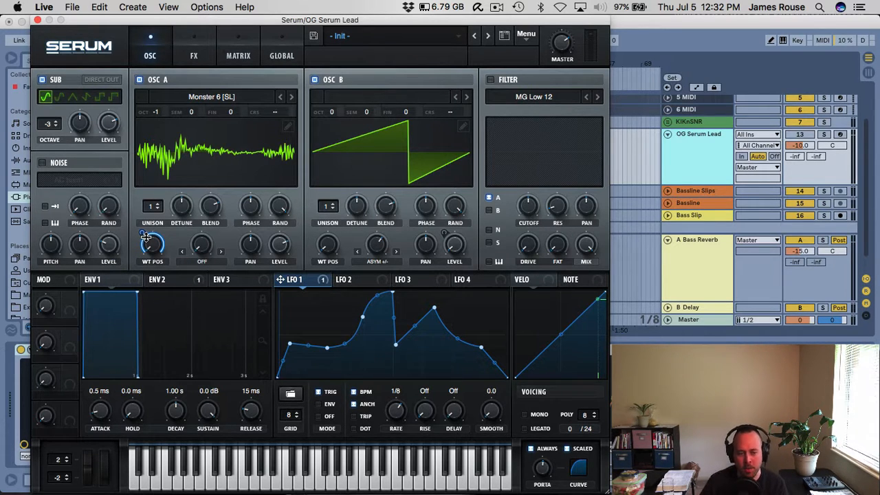
click(192, 167)
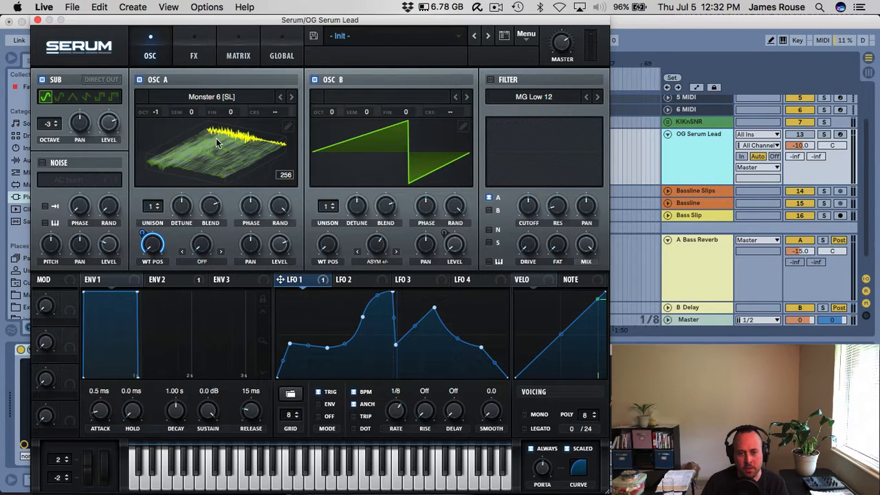
click(366, 147)
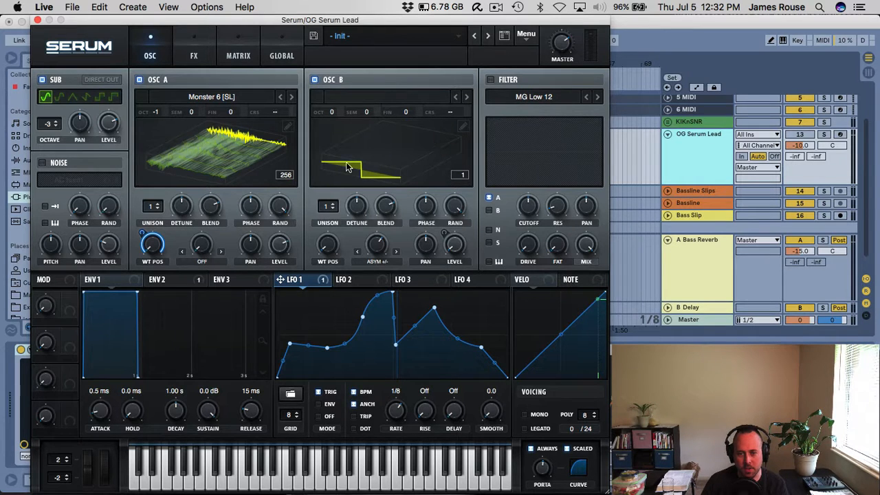
click(373, 131)
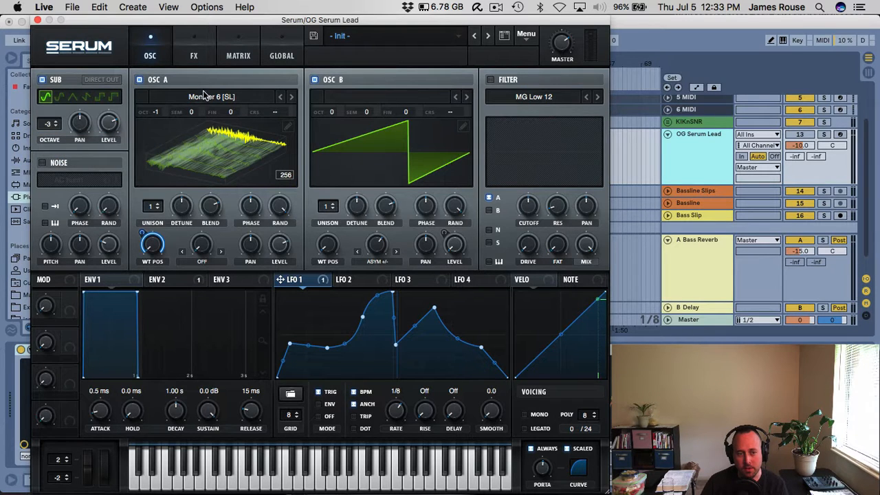
- Review Serum's effects rack, close the instrument, and look through the Multiband Dynamics presets among the audio effects
click(181, 56)
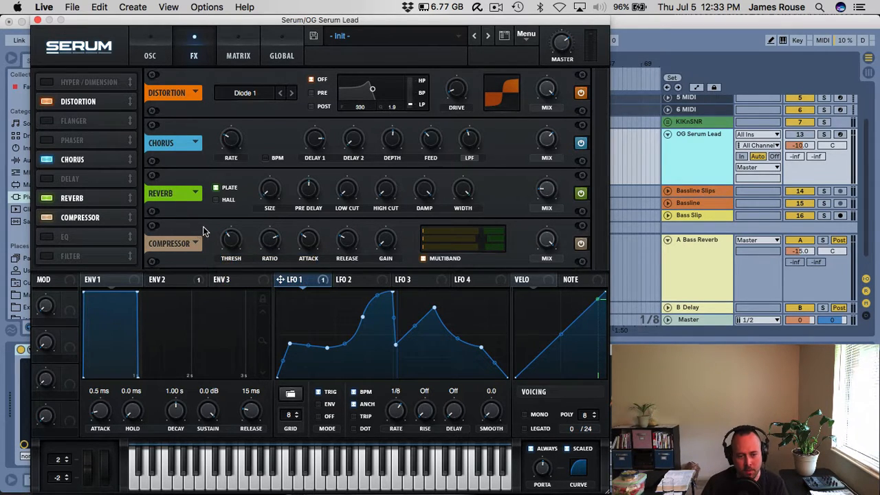
click(36, 20)
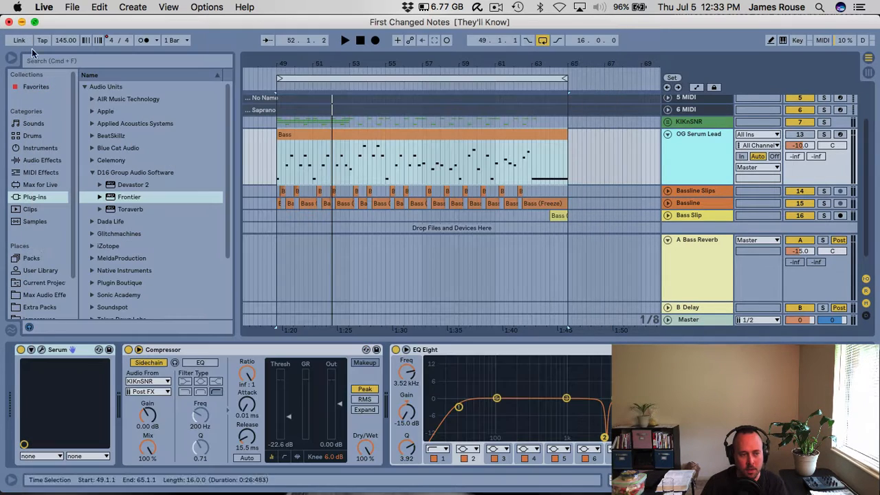
click(35, 160)
scroll(82, 195, down, 5)
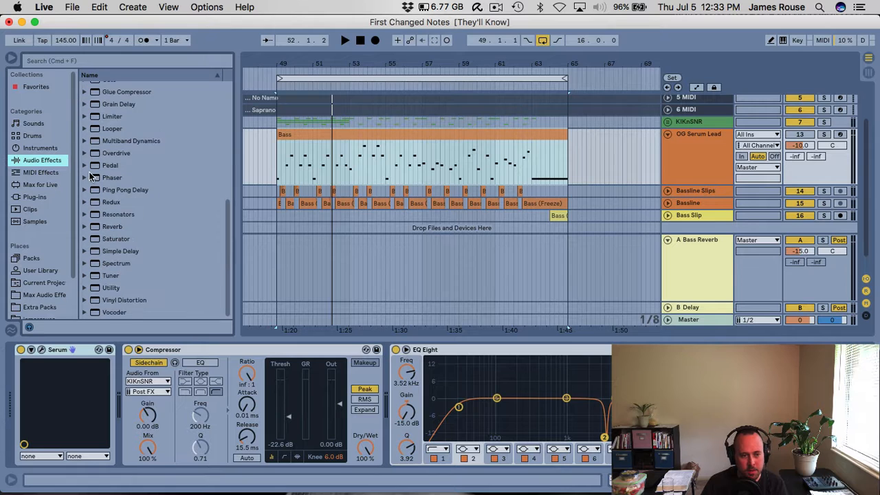
click(84, 178)
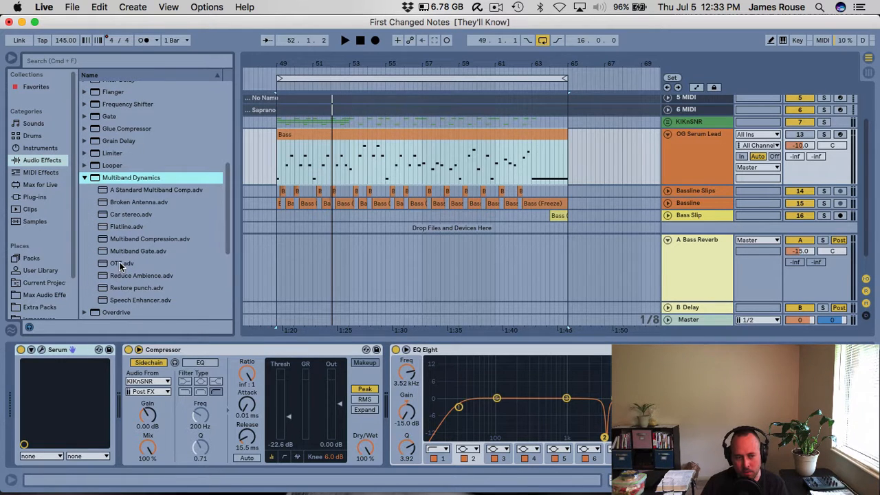
click(84, 178)
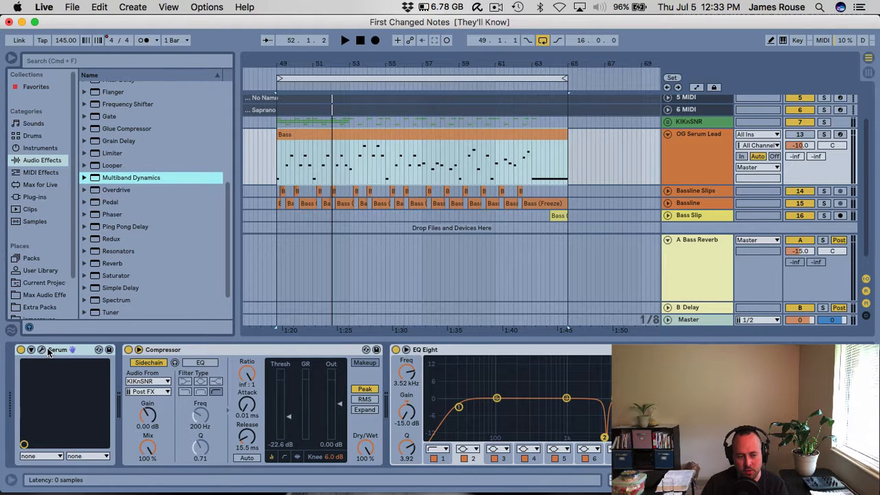
- In Serum, turn off Compressor, Reverb, Chorus and Distortion, and solo OG Serum Lead to hear the dry sound
click(42, 350)
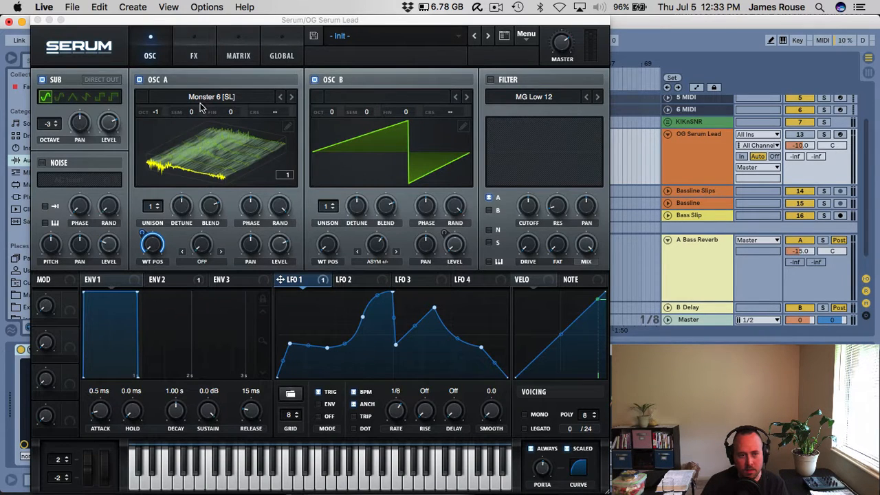
click(194, 55)
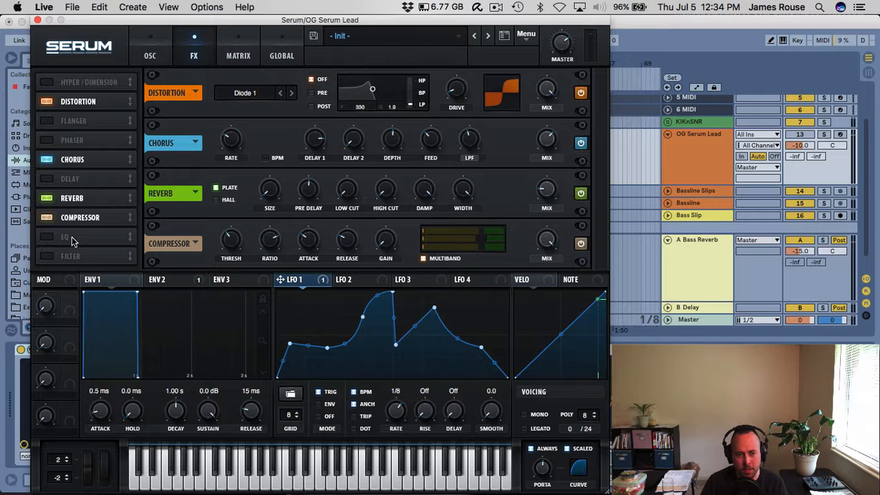
click(46, 218)
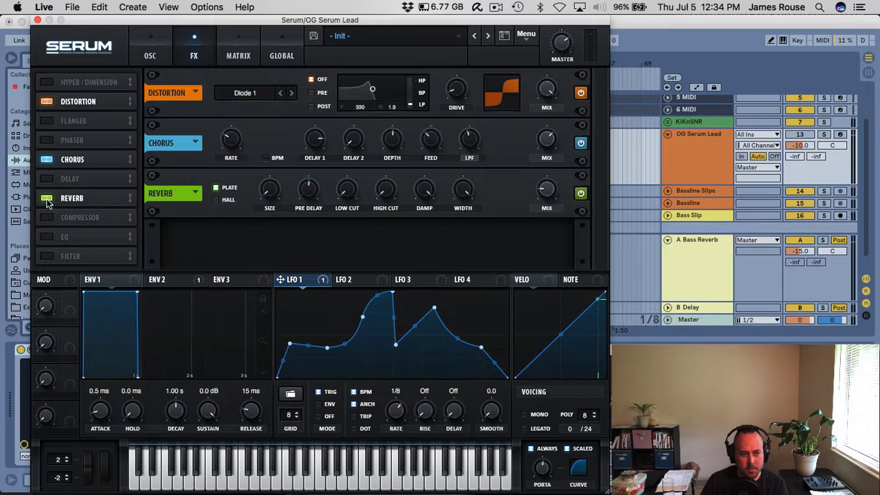
click(46, 198)
click(46, 159)
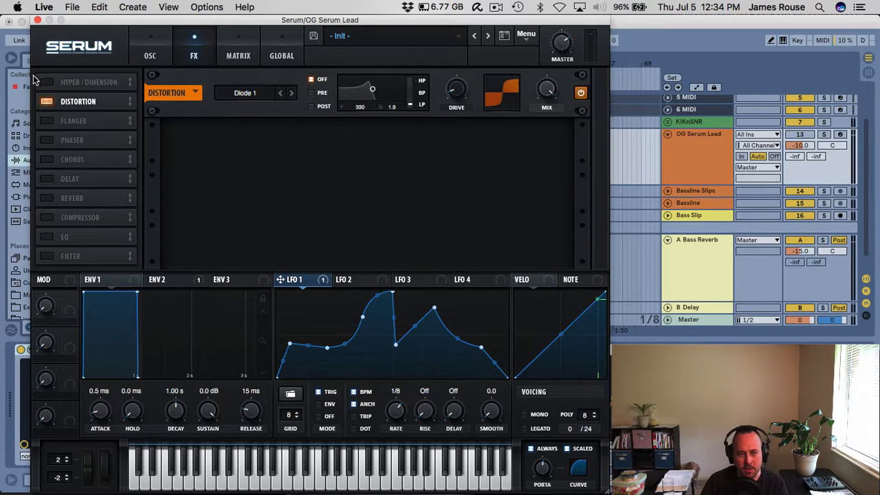
click(46, 102)
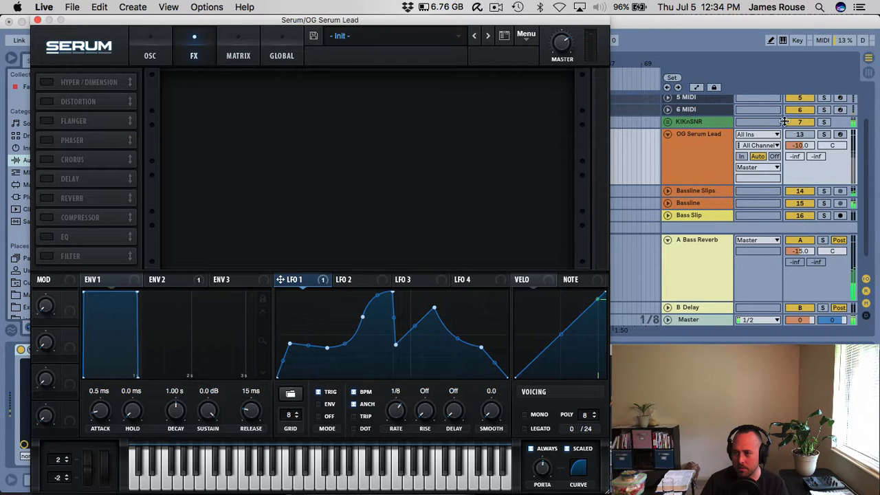
click(824, 134)
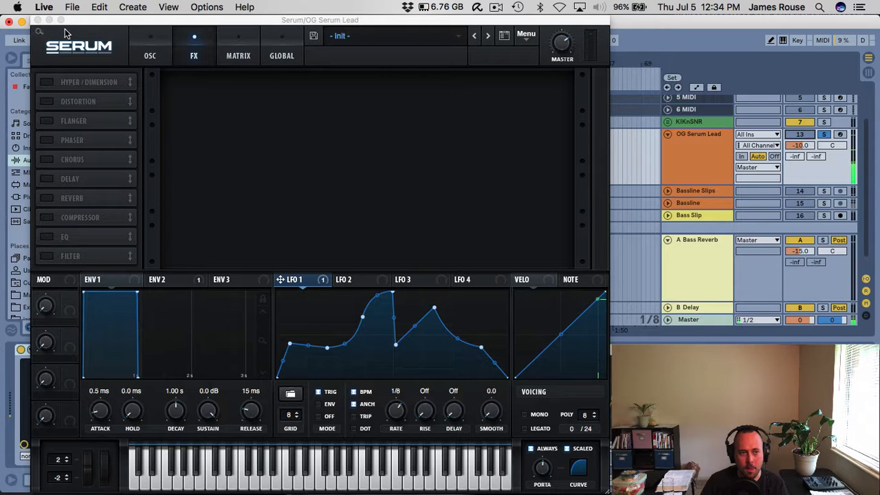
- Turn Serum's Distortion, Chorus, Reverb and Compressor back on in that order while auditioning the soloed lead
click(51, 101)
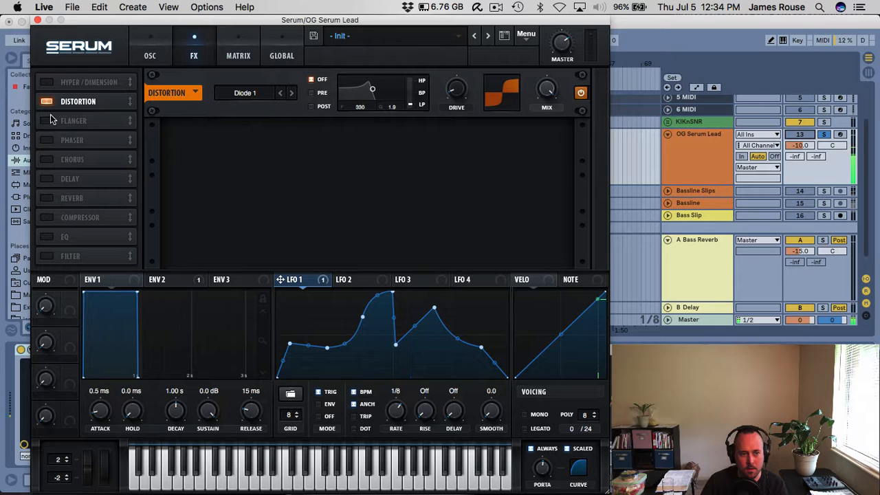
click(47, 159)
click(47, 198)
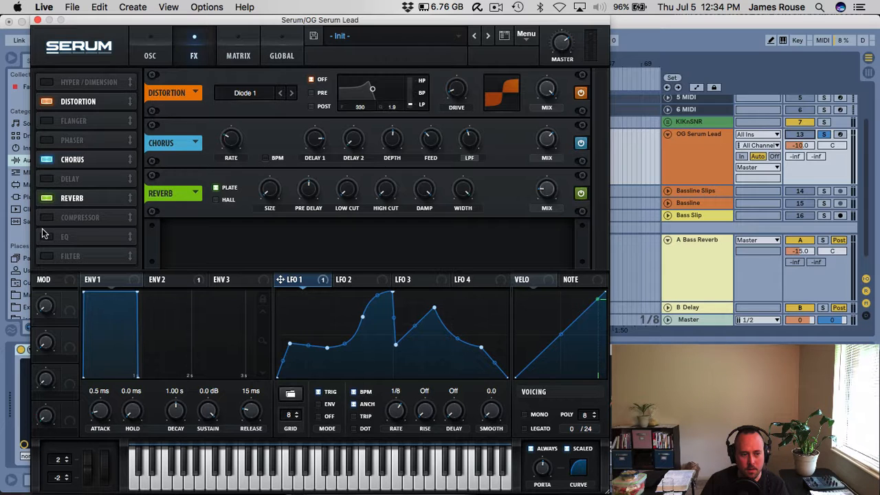
click(46, 217)
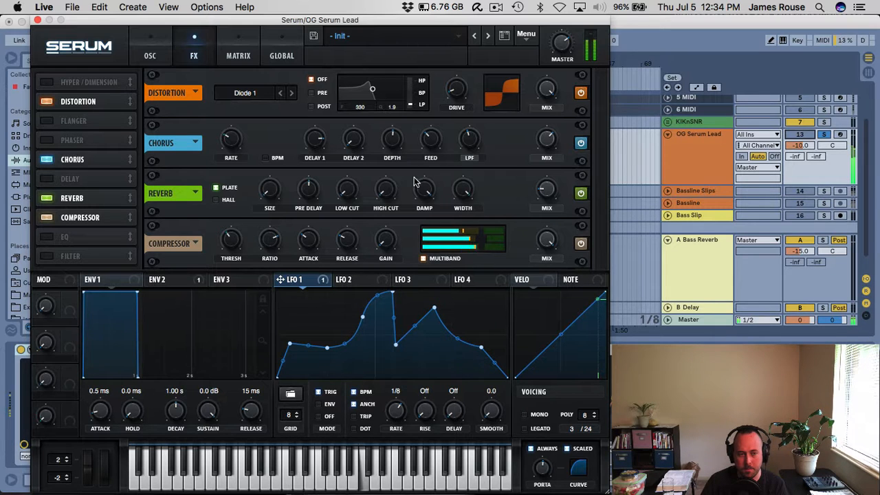
- Turn off Serum's Compressor, Reverb and Chorus, leaving only Distortion active on the lead
click(48, 218)
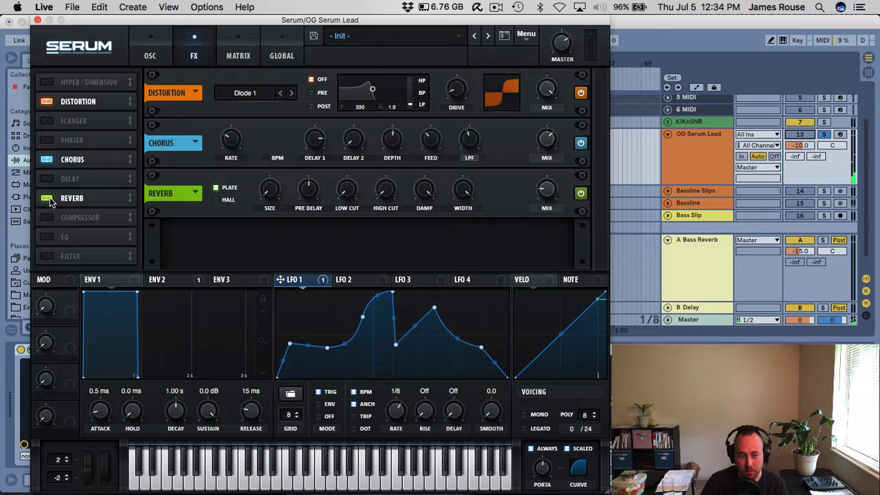
click(47, 199)
click(46, 159)
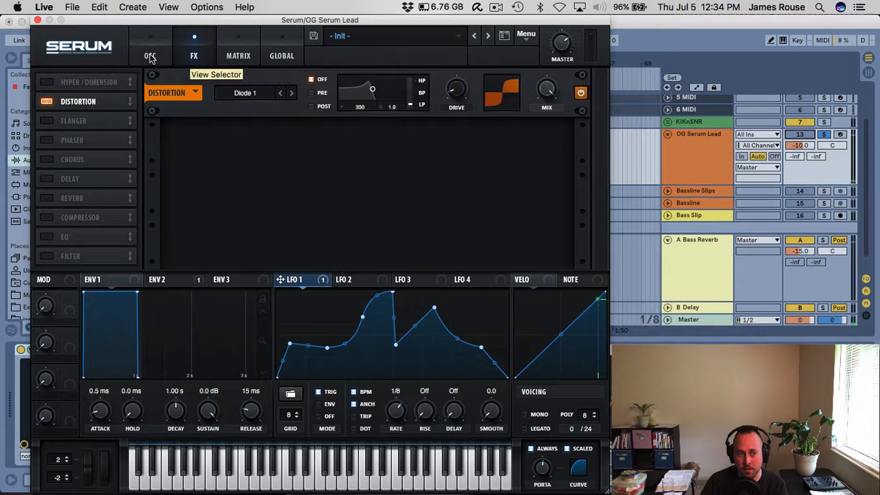
- Re-enable Serum's Chorus, Reverb and Compressor one at a time to hear each added to Distortion, and close the instrument window
click(47, 159)
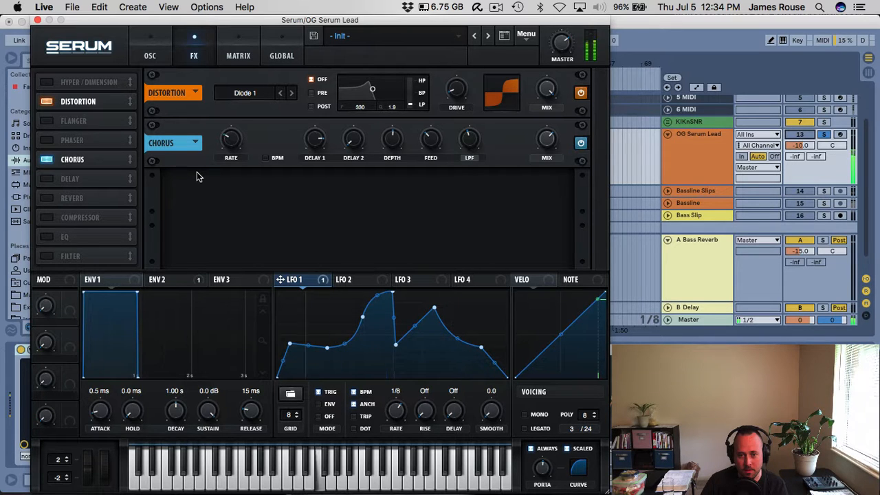
click(47, 198)
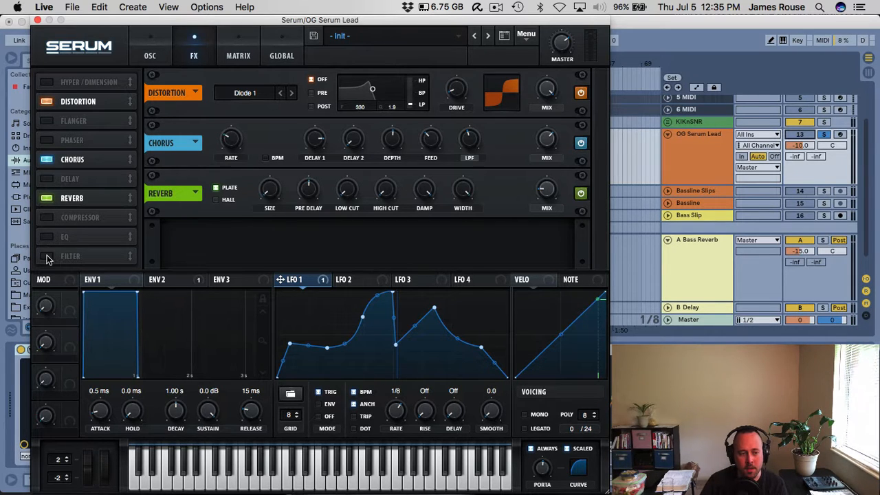
click(48, 219)
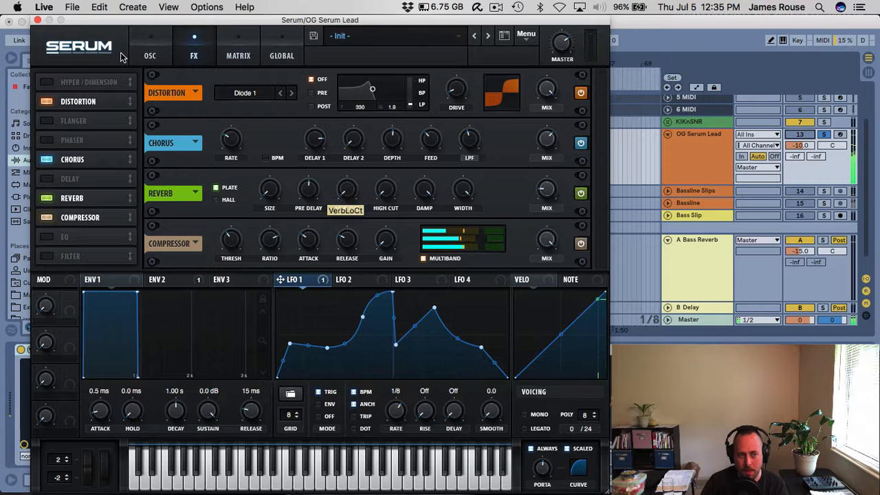
click(37, 19)
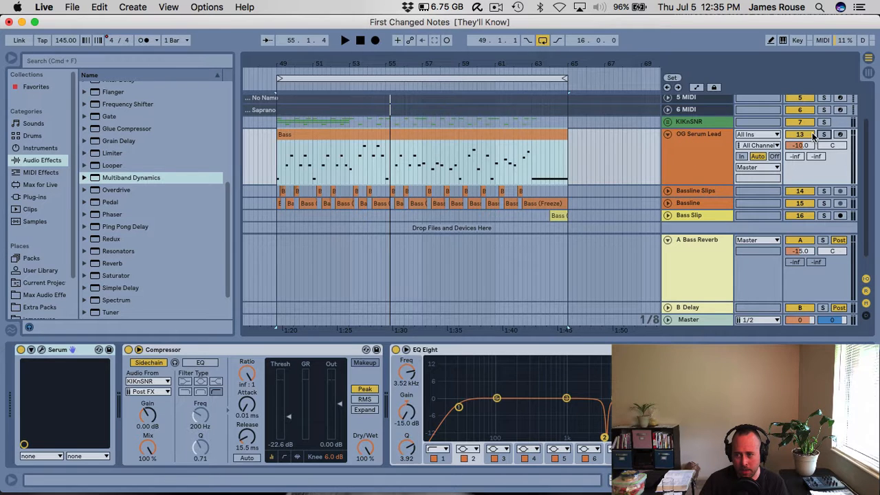
- Fold the OG Serum Lead track, select Bassline Slips, and unfold Bassline Slips and Bassline to show their audio waveforms
click(666, 134)
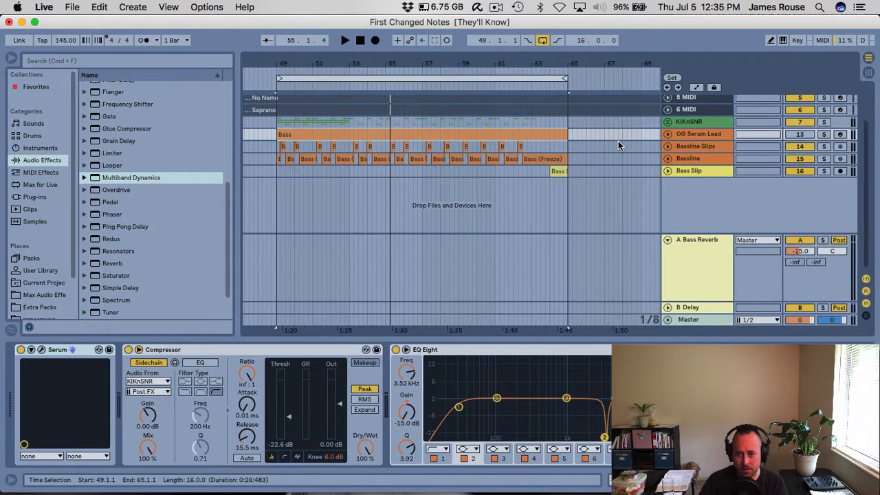
click(698, 147)
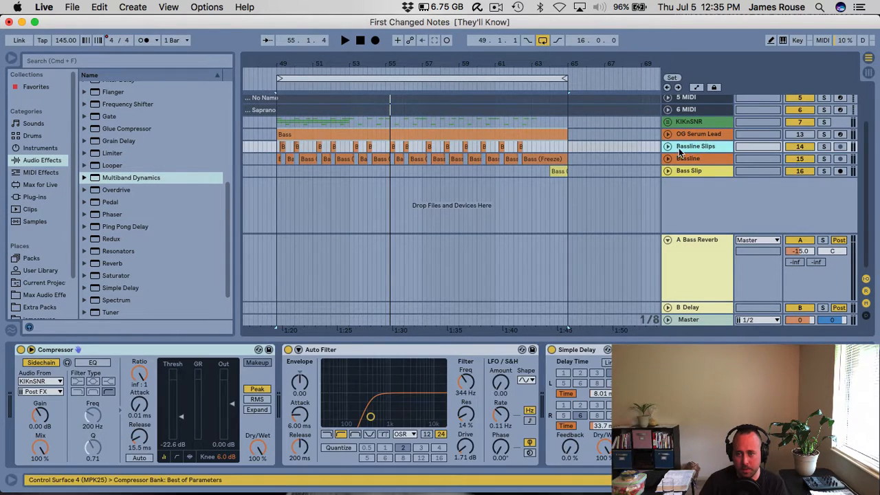
click(668, 147)
click(666, 203)
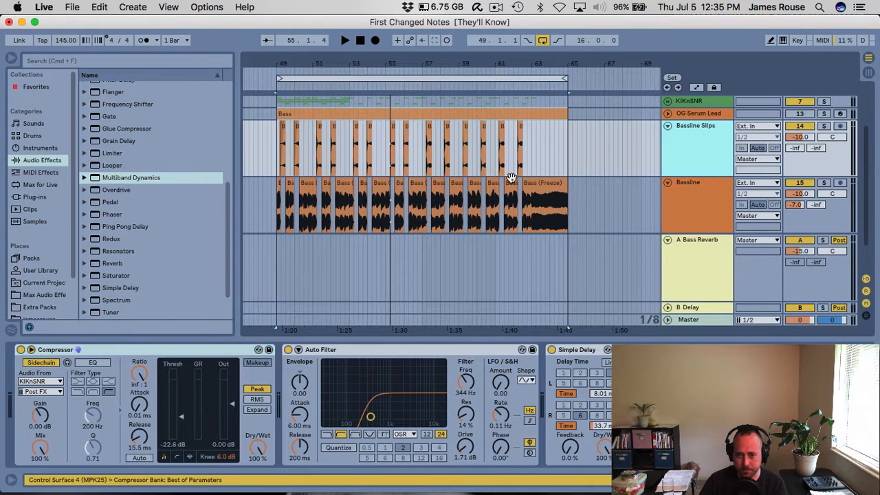
click(500, 185)
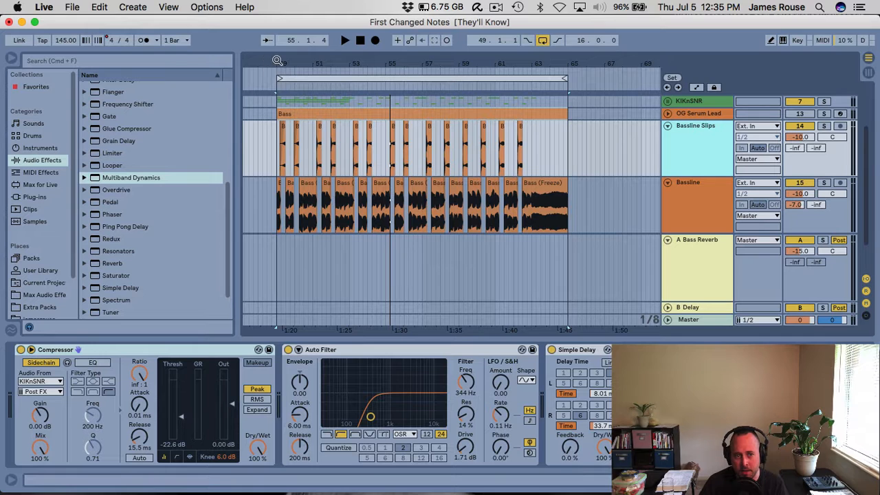
- Compare the sliced Bassline and Bassline Slips clips up close with the OG Serum Lead MIDI notes, folding that track again after viewing
drag(280, 64, 279, 168)
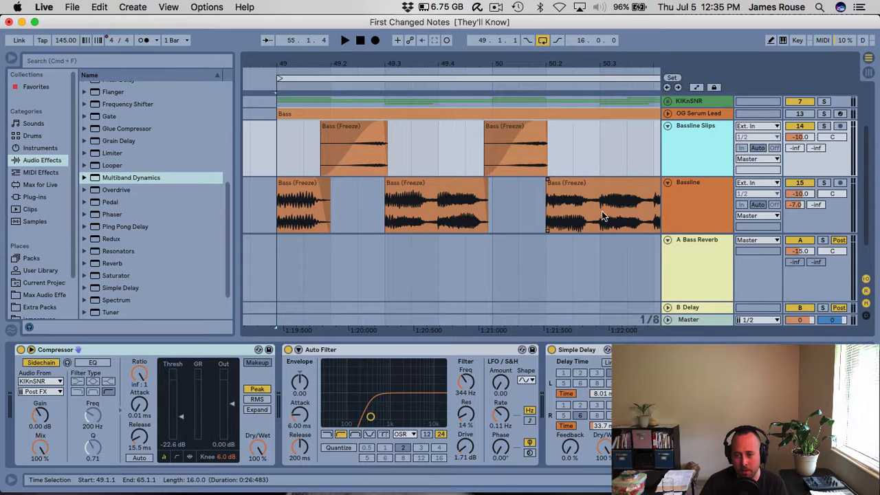
drag(488, 65, 332, 0)
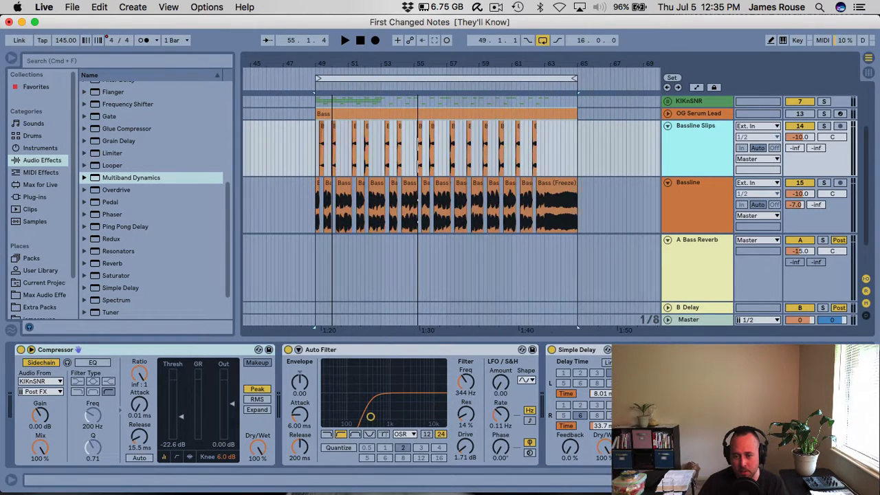
scroll(673, 143, up, 2)
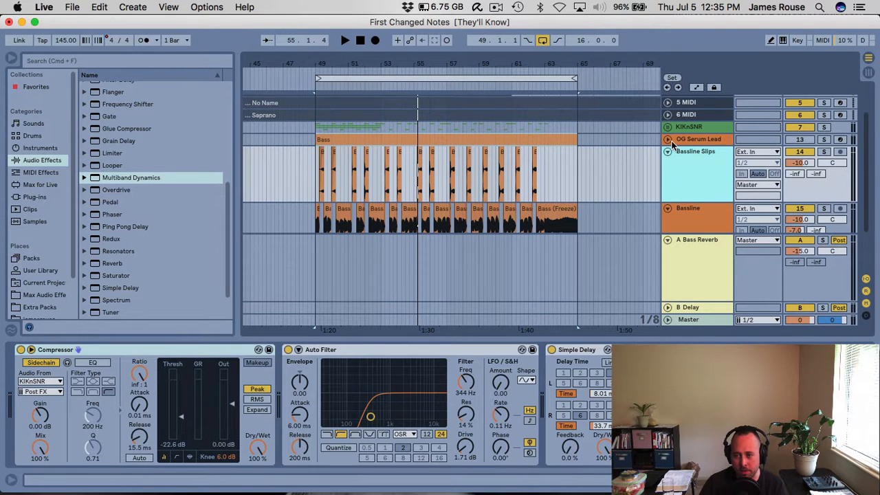
click(667, 139)
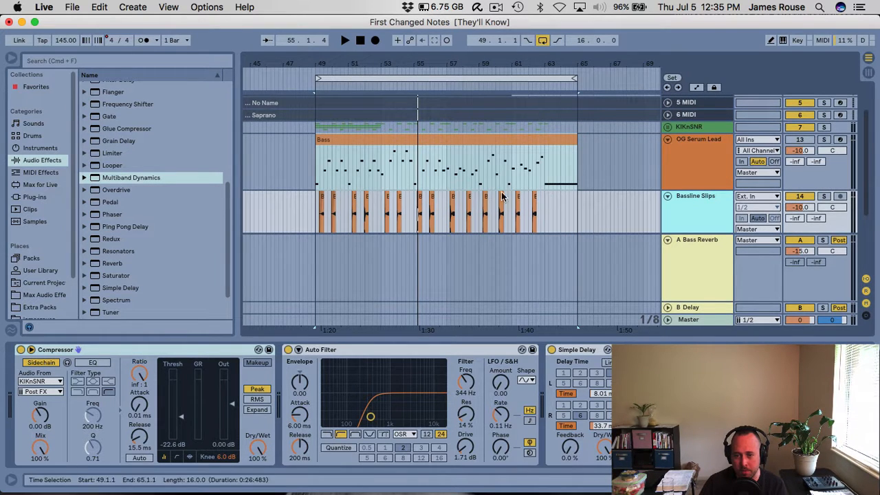
click(667, 139)
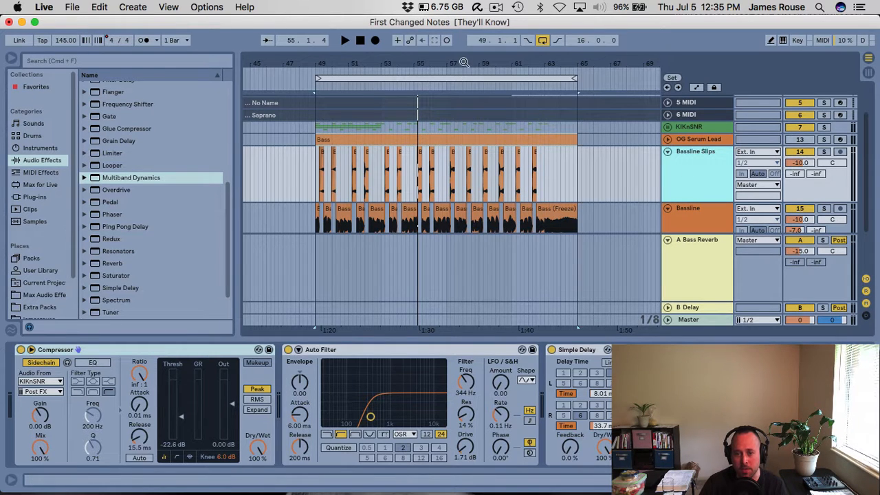
- Examine the faded Bassline Slips clips that fill the gaps between Bassline slices around bar 49
drag(434, 61, 477, 77)
scroll(395, 125, down, 4)
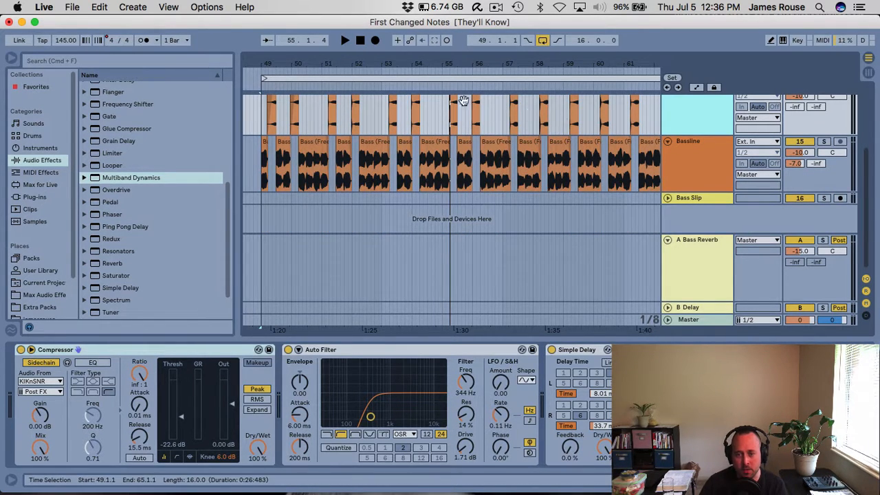
drag(275, 62, 402, 104)
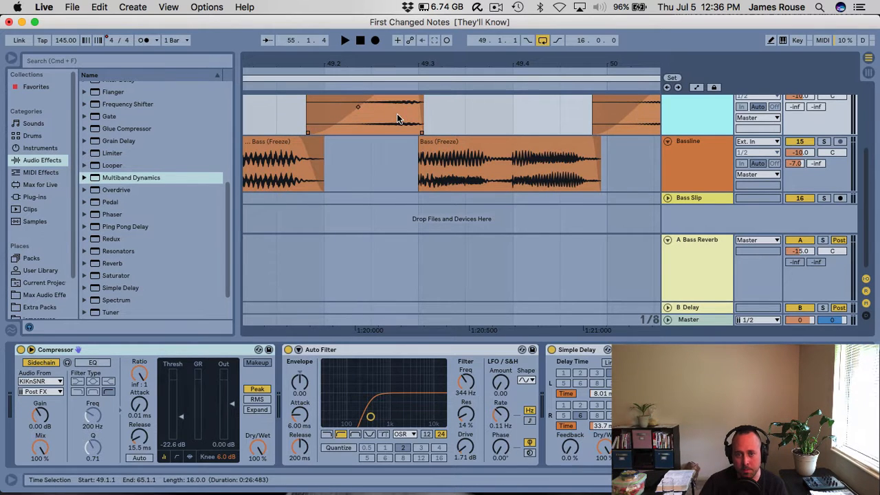
drag(468, 64, 468, 33)
scroll(495, 165, up, 4)
drag(474, 63, 267, 36)
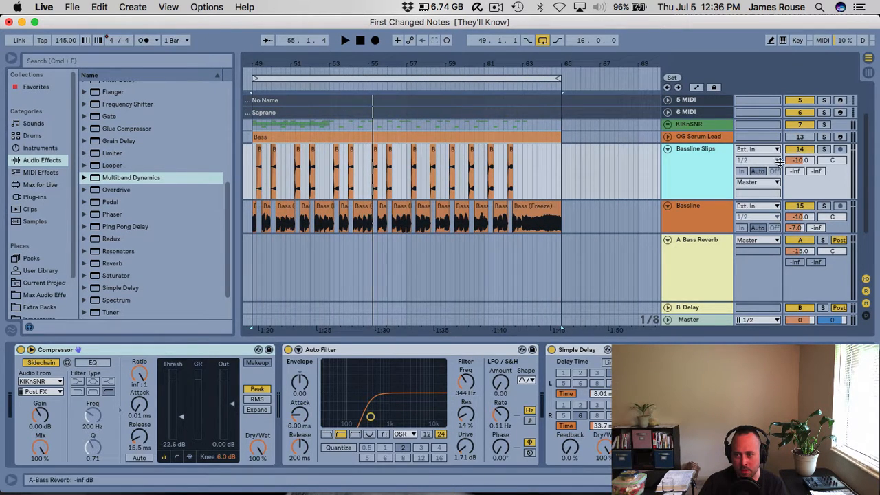
- Audition Bassline Slips and Bassline soloed together, and leave only Bassline Slips soloed after playback
click(824, 150)
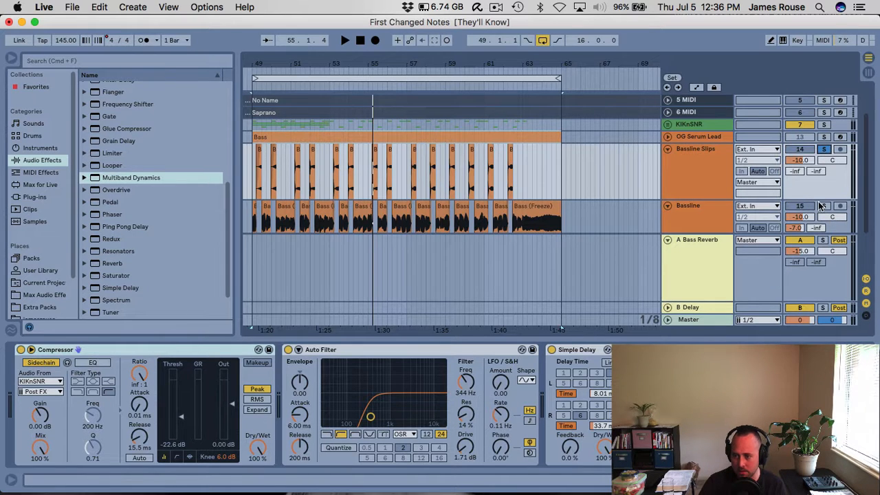
click(824, 207)
key(space)
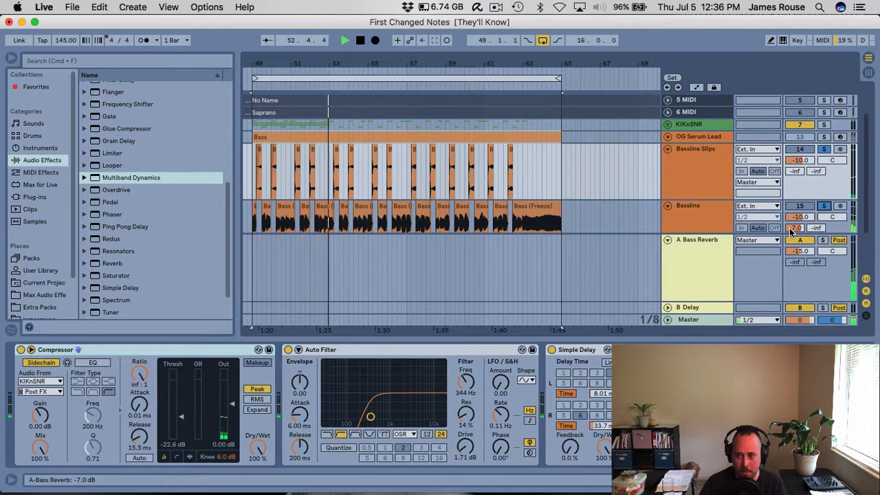
key(space)
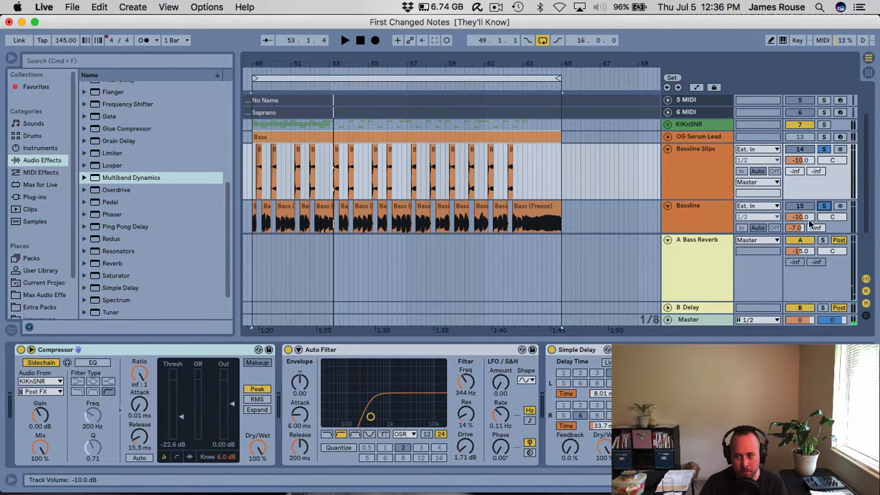
click(824, 149)
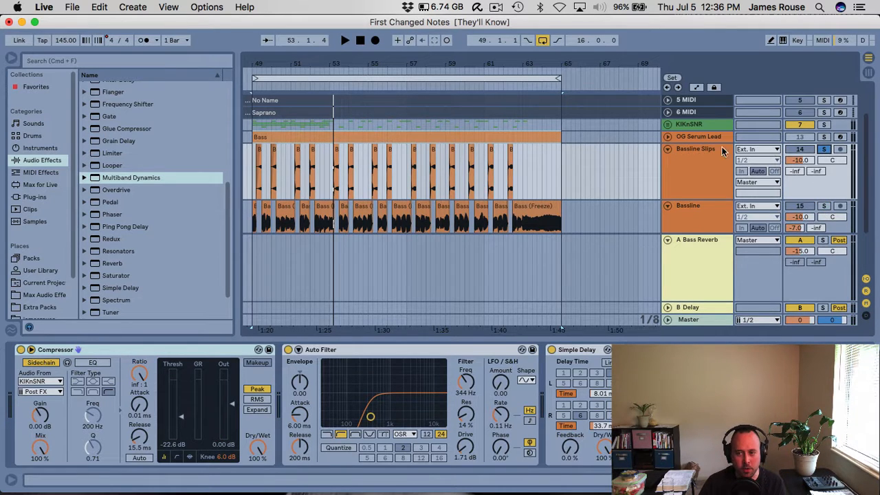
- View the device chains of Bassline Slips and Bassline, ending with Bassline Slips selected
click(674, 154)
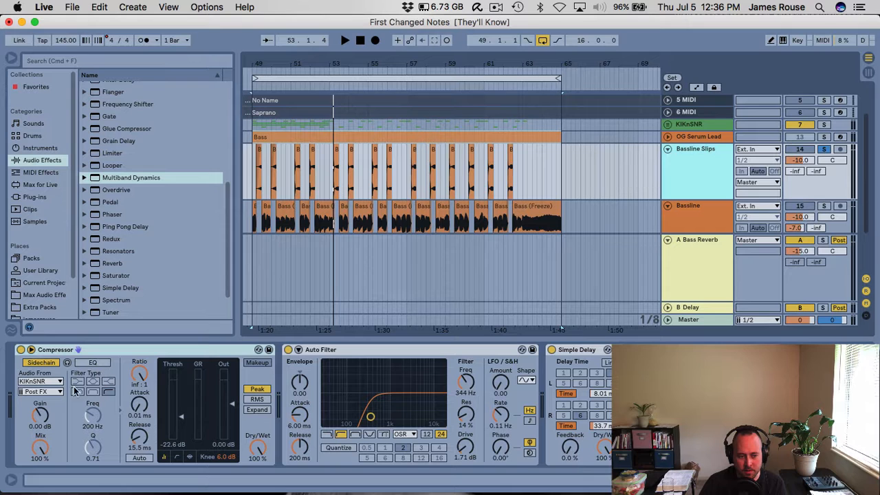
click(344, 217)
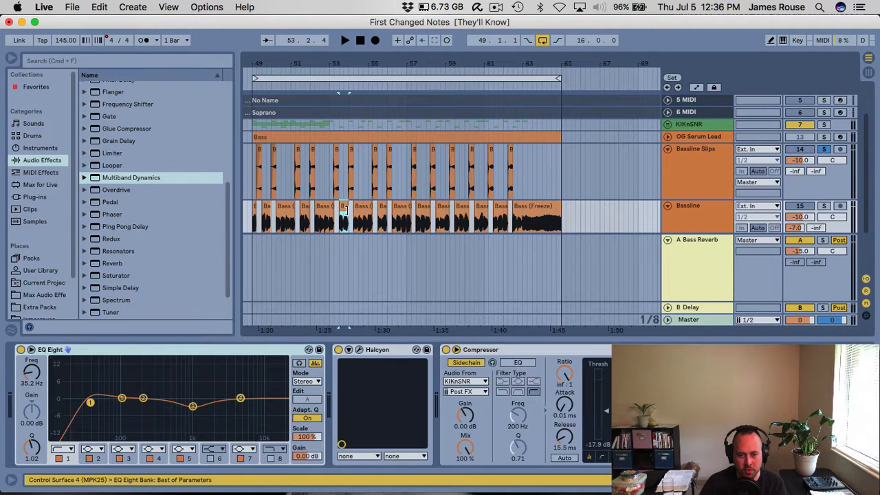
click(524, 160)
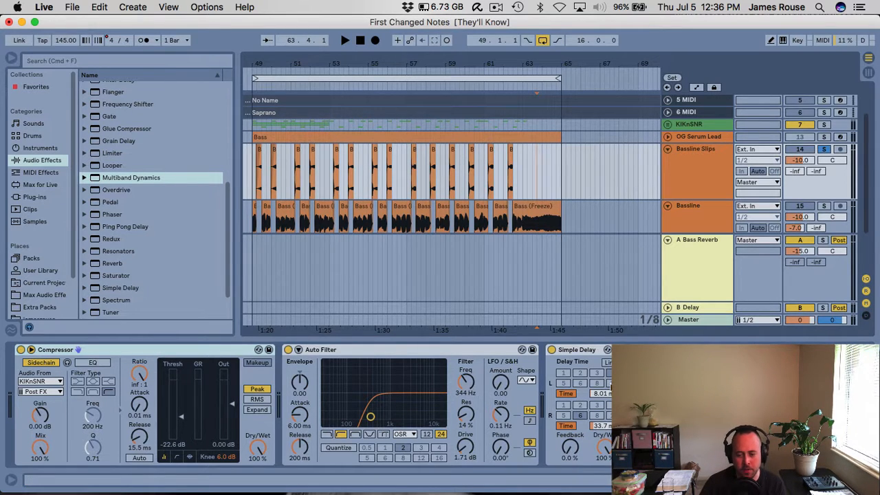
- Fold the Bassline Slips and Bassline tracks and inspect the Auto Filter and Auto Pan devices on Bass Slip
click(667, 149)
click(666, 162)
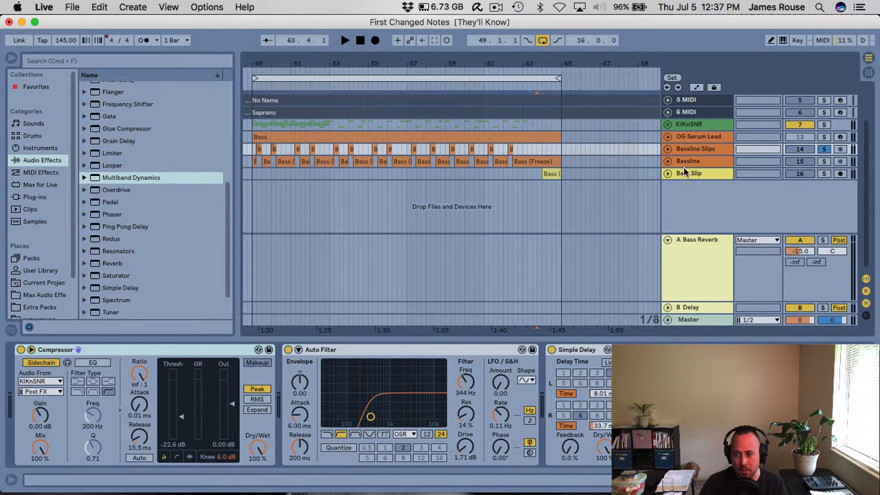
click(692, 174)
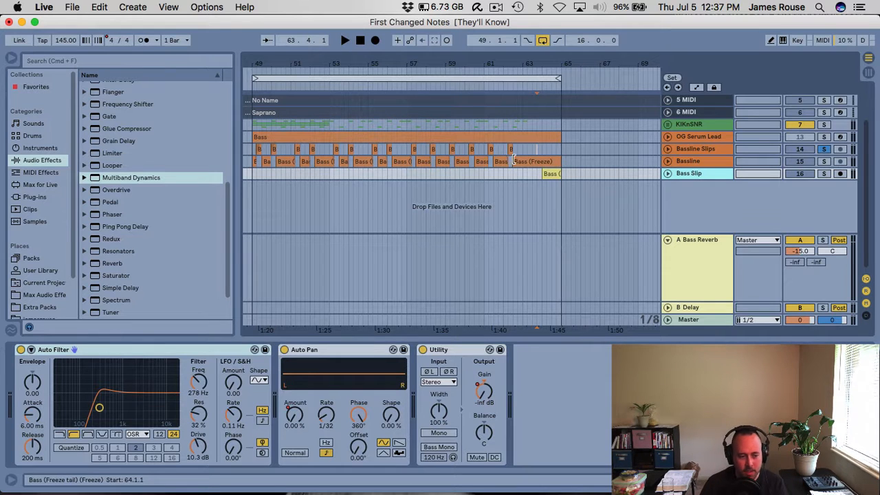
click(99, 350)
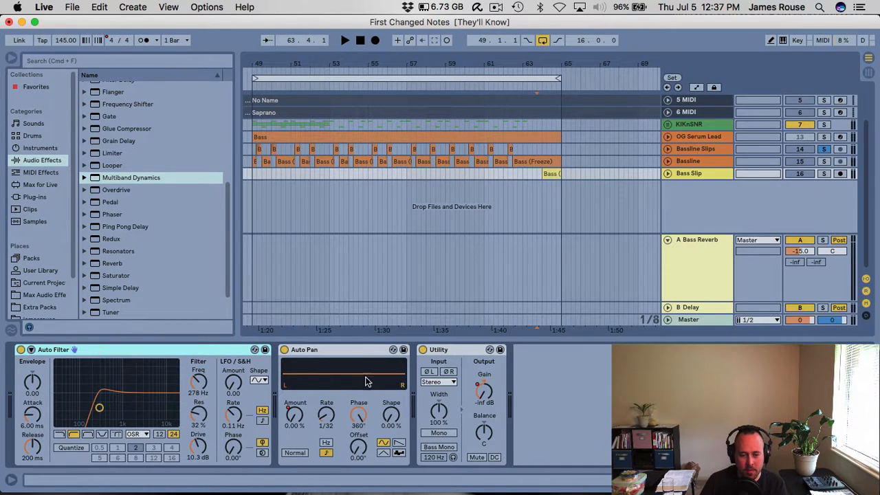
click(362, 353)
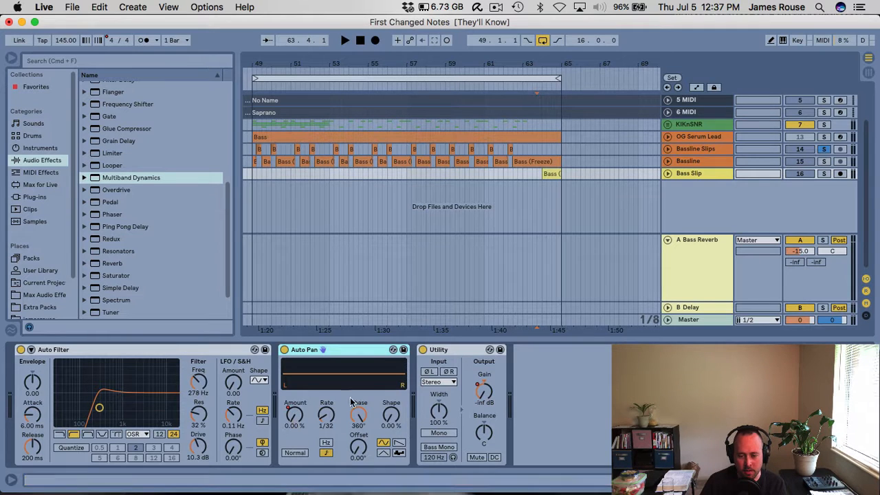
- Unfold Bass Slip, display its automation, and give Utility Gain its own automation lane
click(667, 174)
key(a)
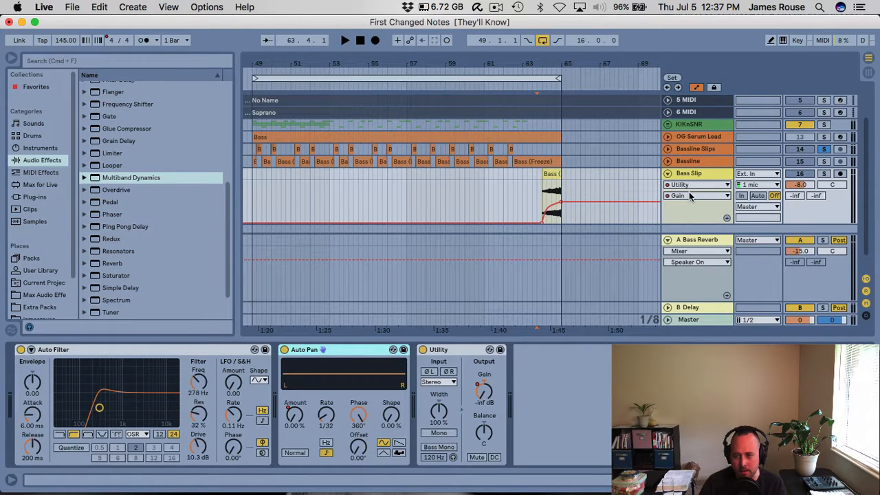
click(727, 218)
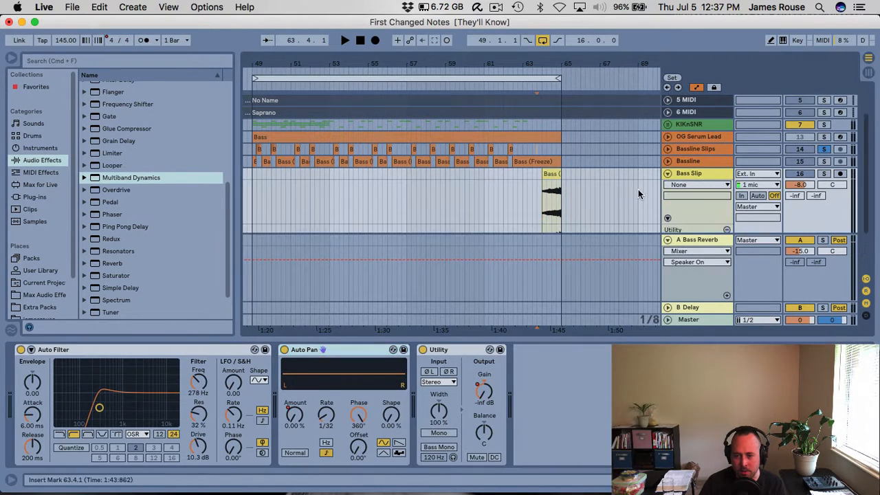
- Give Auto Pan Amount a separate automation lane on Bass Slip and re-enable the overridden automation
click(291, 412)
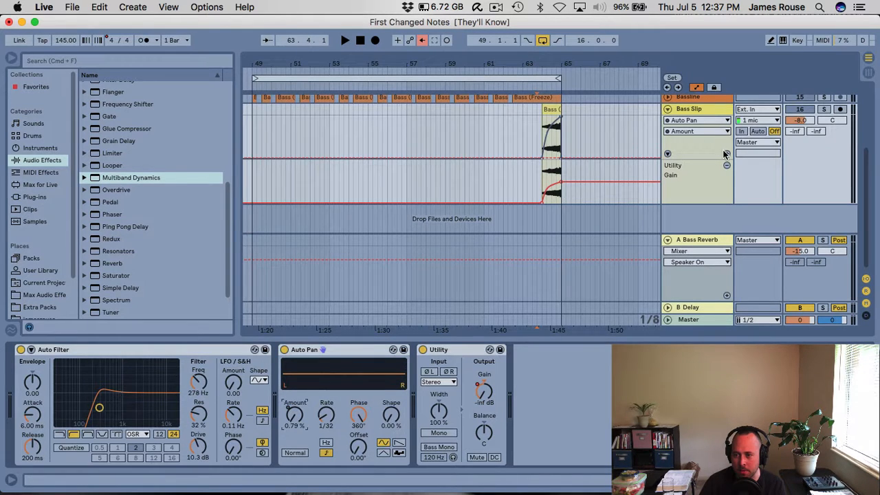
click(726, 153)
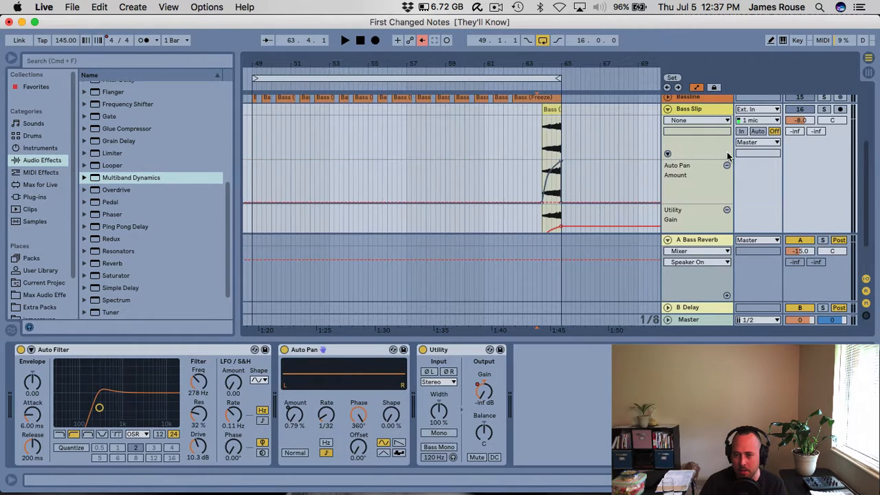
click(422, 41)
scroll(470, 167, down, 2)
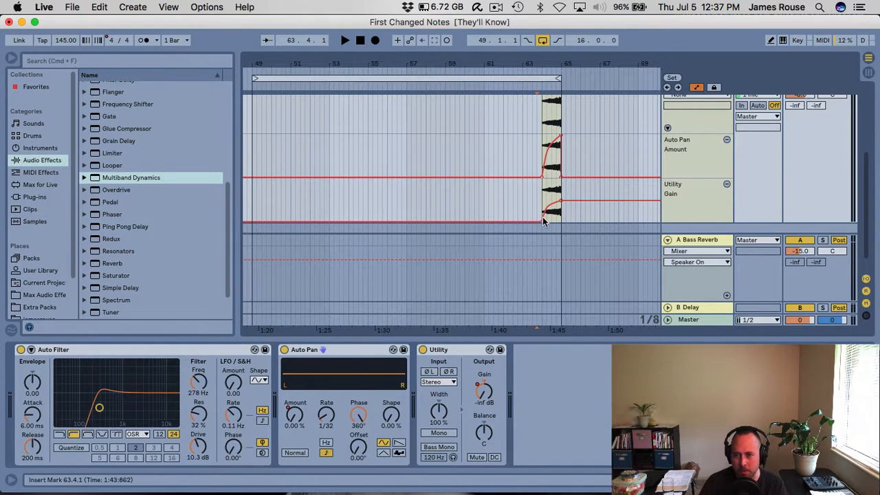
- Solo Bass Slip and play its clip from 64.1.1 to audition the Auto Pan Amount and Utility Gain ramps
drag(549, 64, 550, 117)
click(509, 158)
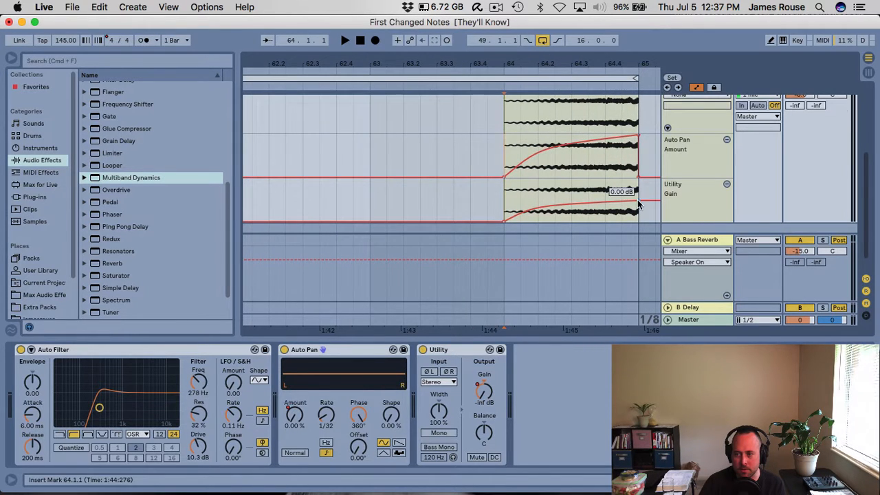
scroll(640, 138, up, 2)
key(space)
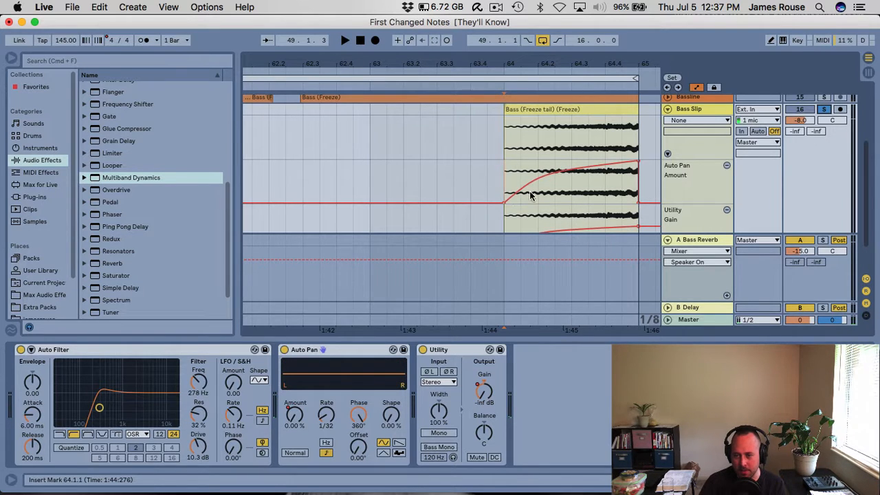
mouse_move(507, 206)
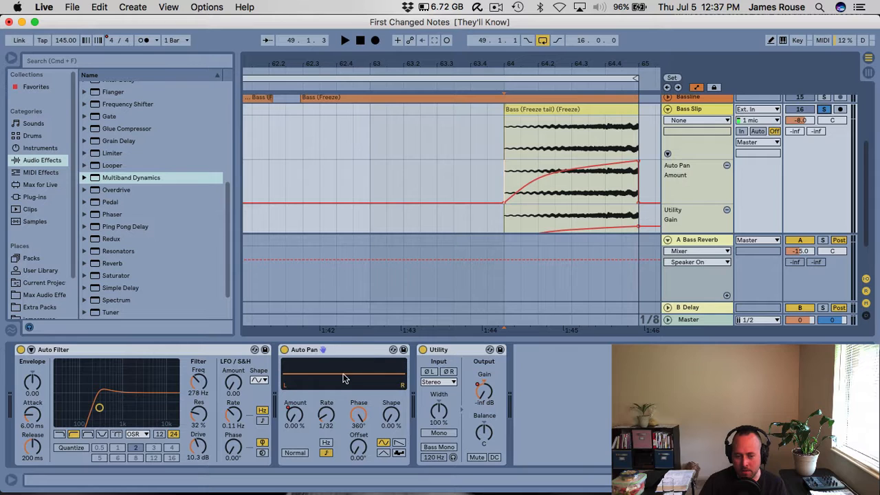
key(space)
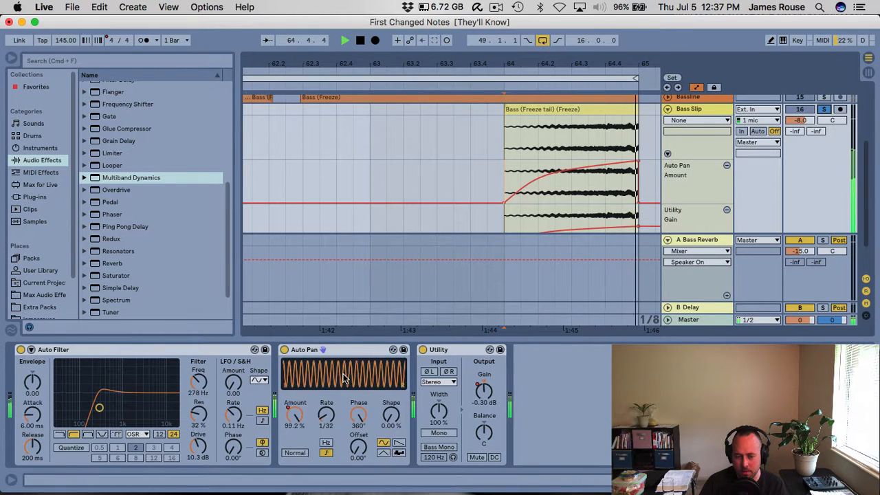
key(space)
scroll(599, 196, down, 2)
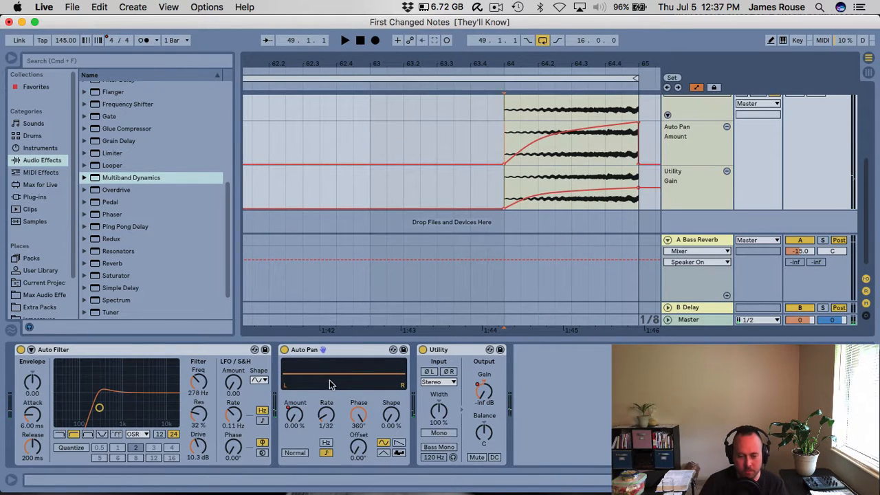
- Set Auto Pan Phase on Bass Slip to 0°, play the clip, and return Phase to 360° to compare the sound
drag(360, 419, 360, 457)
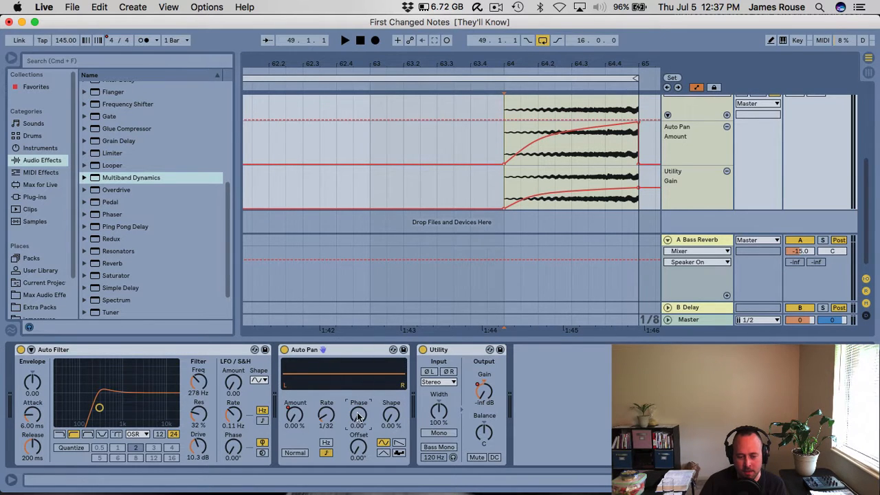
key(space)
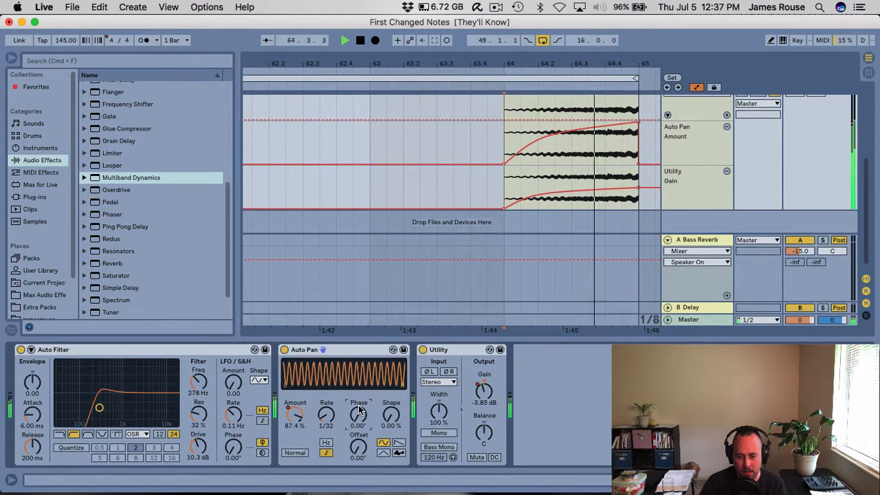
drag(359, 420, 359, 413)
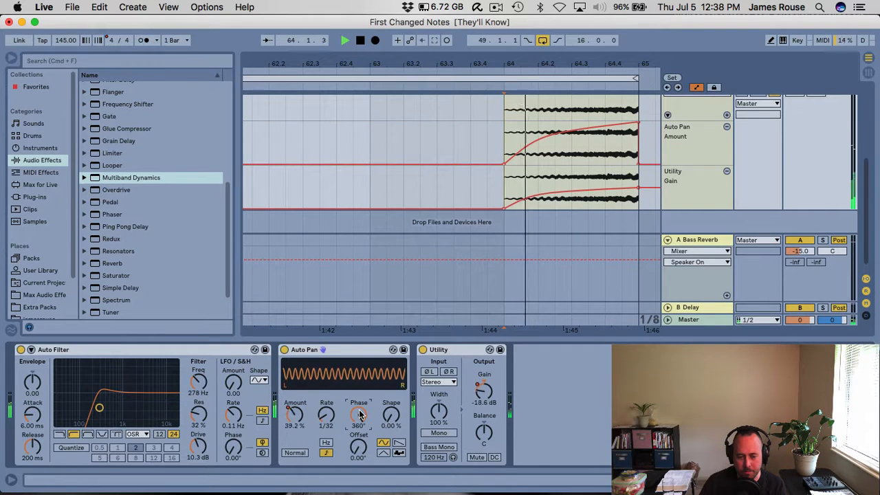
key(space)
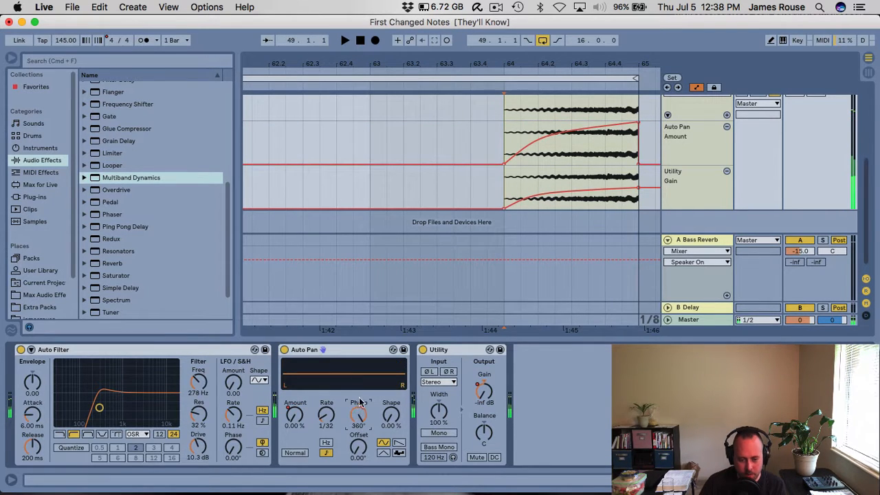
- Sweep Auto Pan Phase during playback, set it to 180°, and audition the Bass Slip clip
key(space)
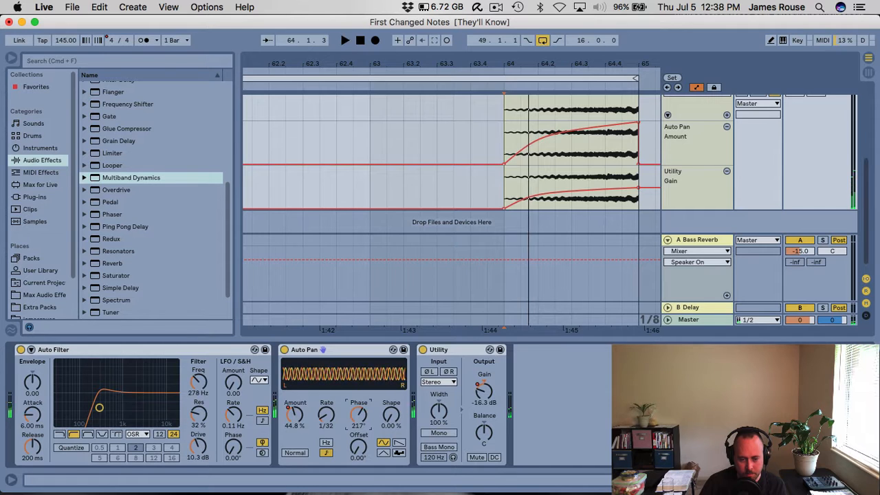
key(space)
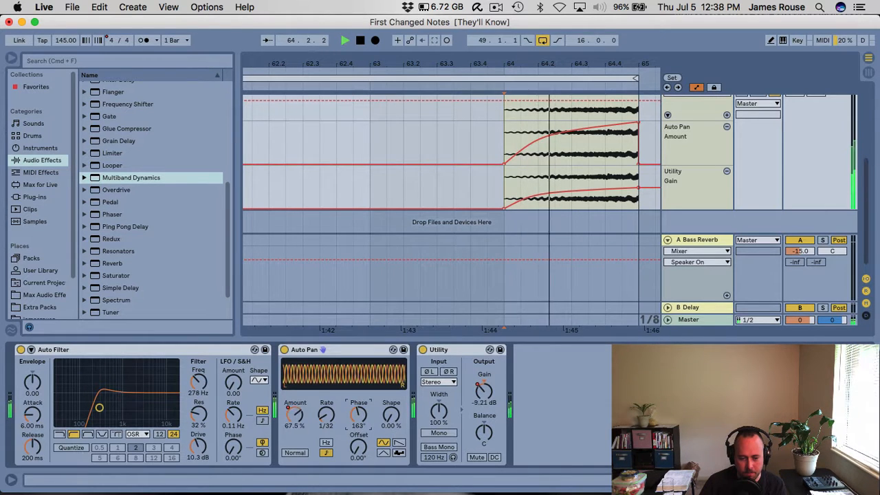
text(180)
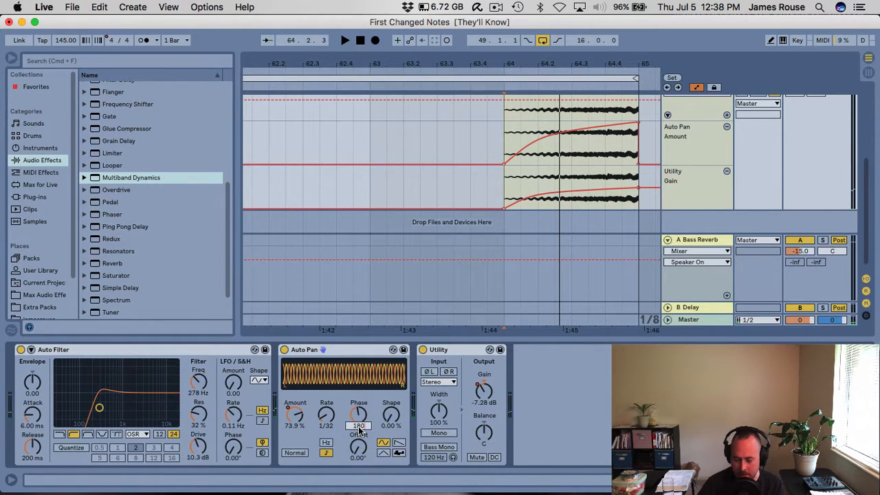
key(Return)
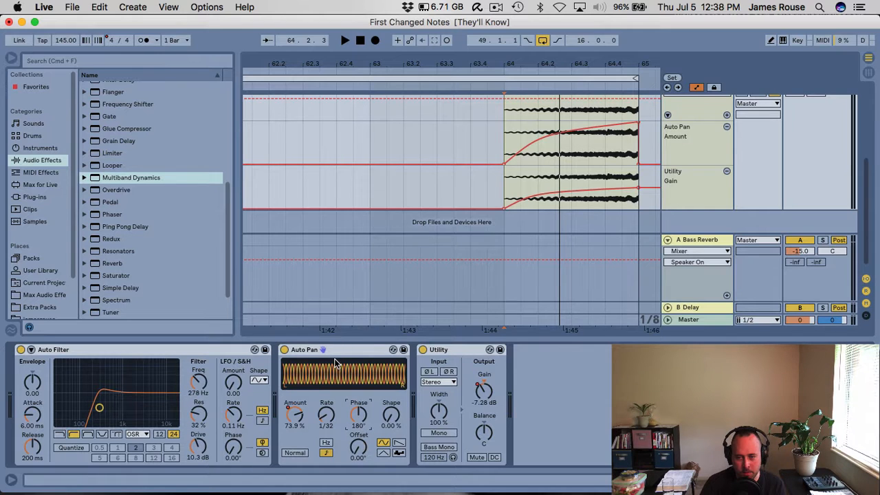
key(space)
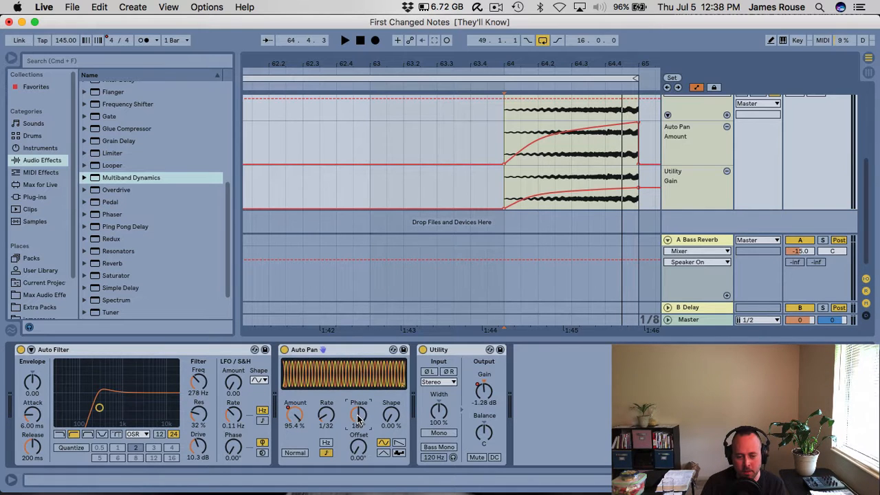
- Set Auto Pan Phase on Bass Slip back to 360° and audition the clip from 64.1.1
drag(357, 420, 360, 411)
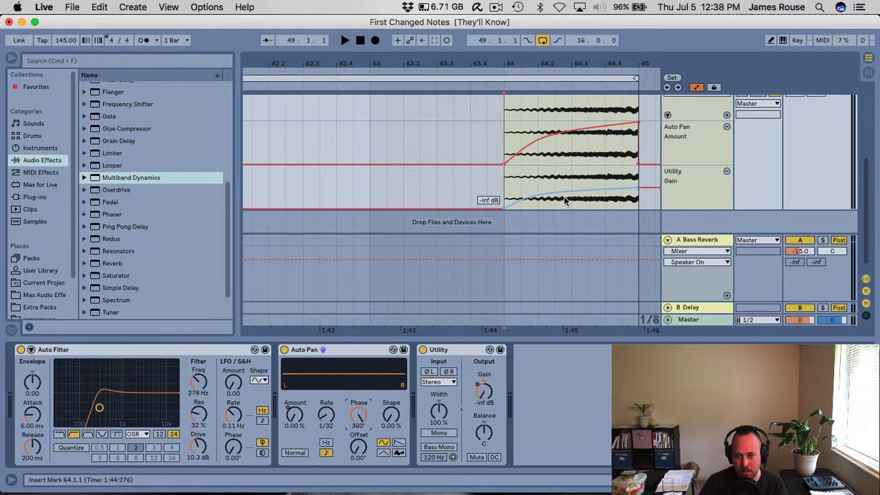
key(space)
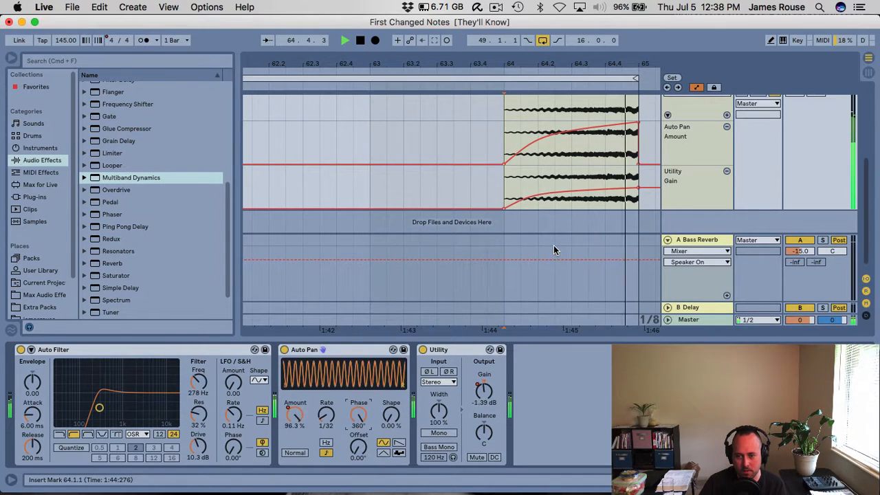
key(space)
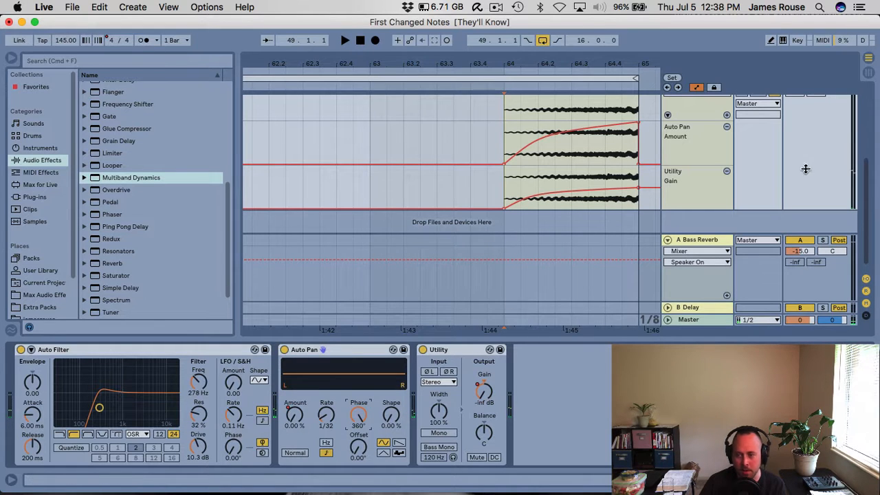
- Unsolo Bass Slip and play the full mix from the last Bassline clip at 62.2.4
scroll(731, 191, up, 3)
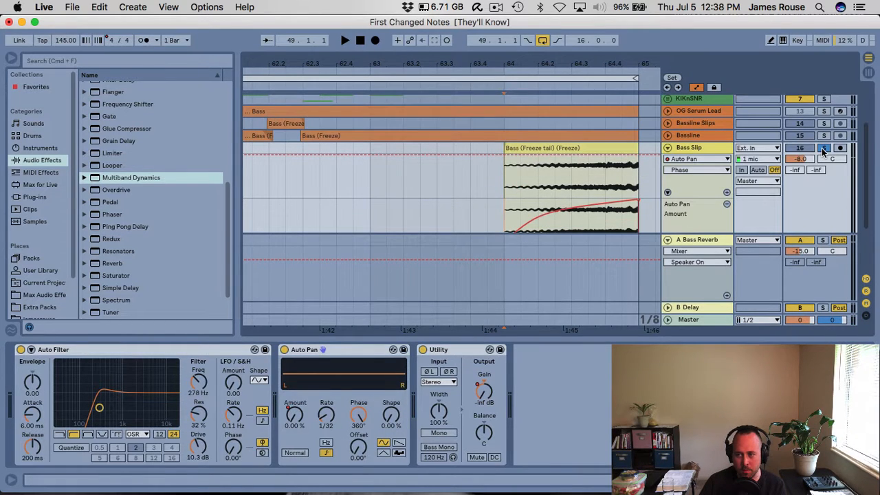
click(824, 151)
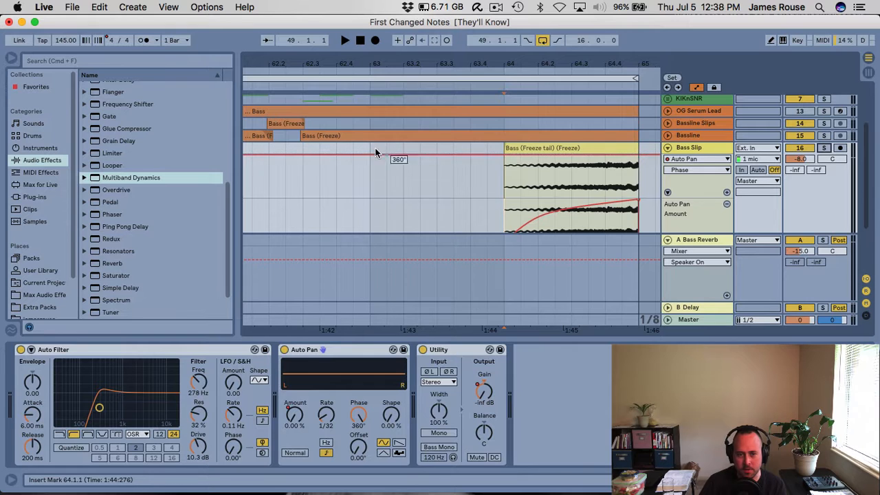
click(317, 135)
key(space)
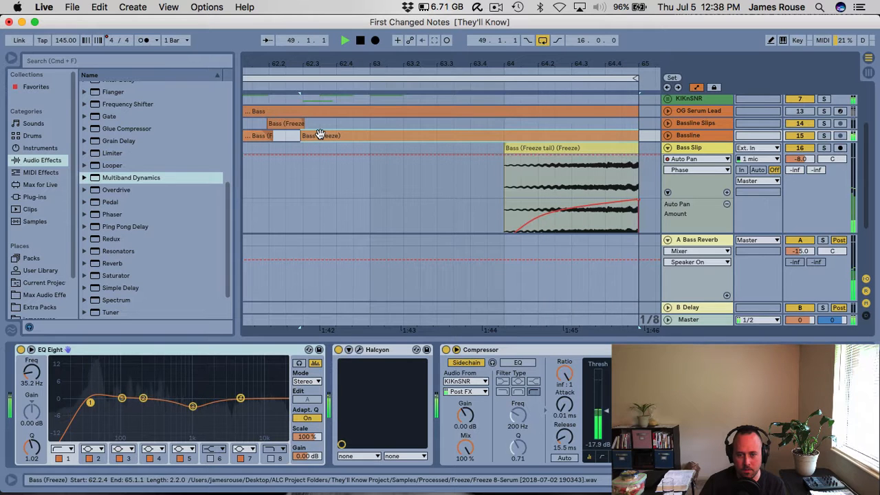
key(space)
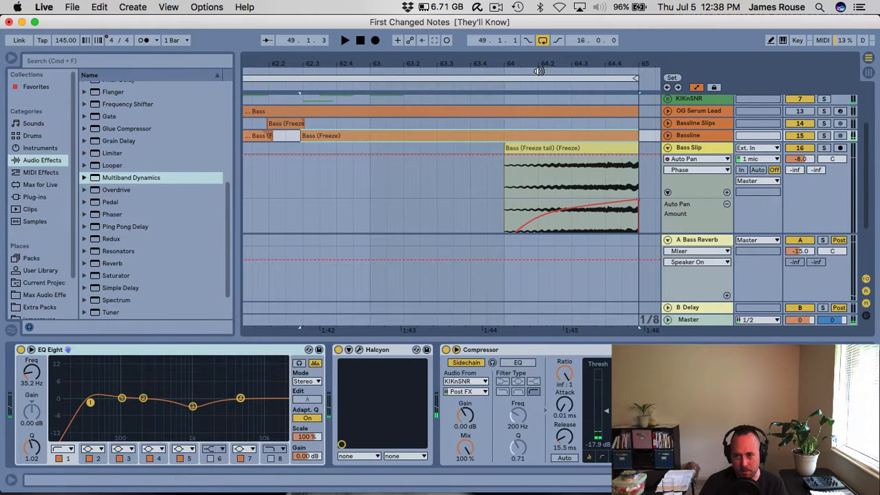
key(space)
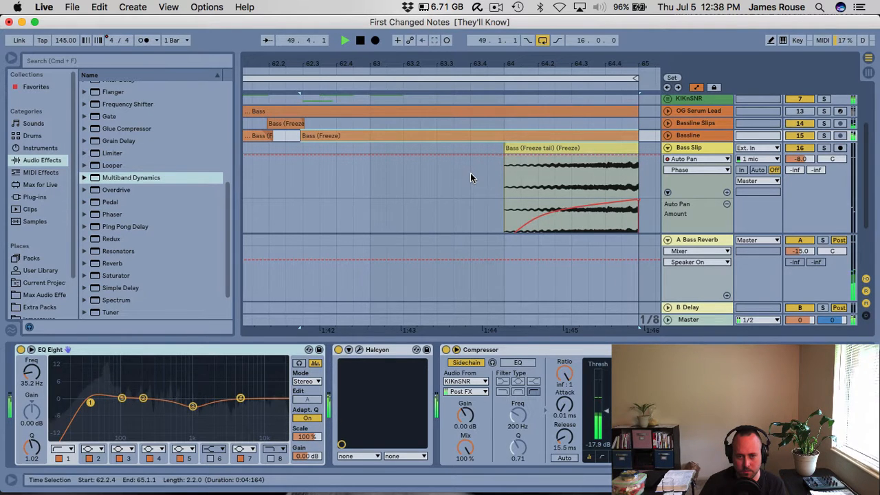
key(space)
- Unfold the Bassline and Bassline Slips tracks to examine their A-Bass Reverb sends
drag(550, 67, 554, 33)
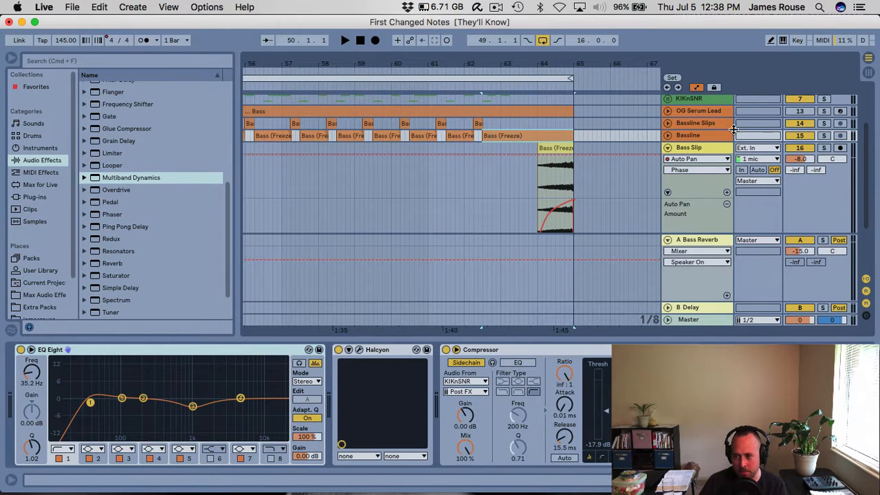
click(667, 135)
click(667, 123)
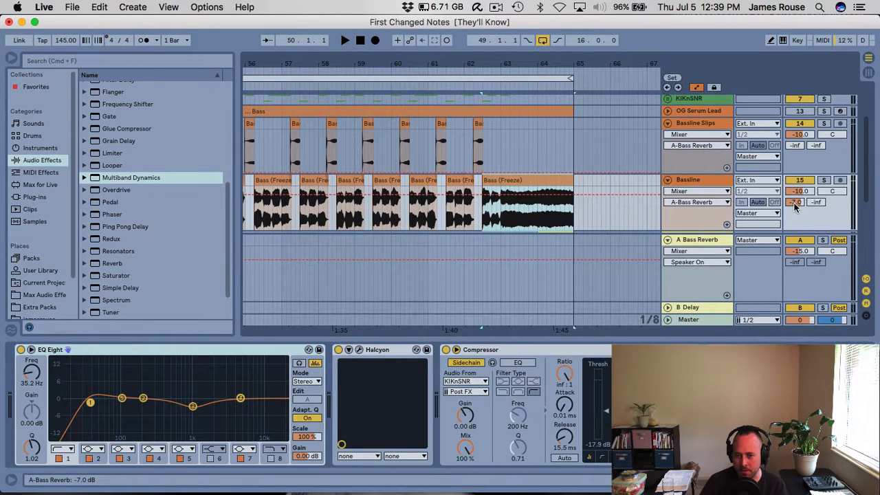
- Solo the A Bass Reverb return, reset its track volume to 0 dB, and audition it
click(691, 239)
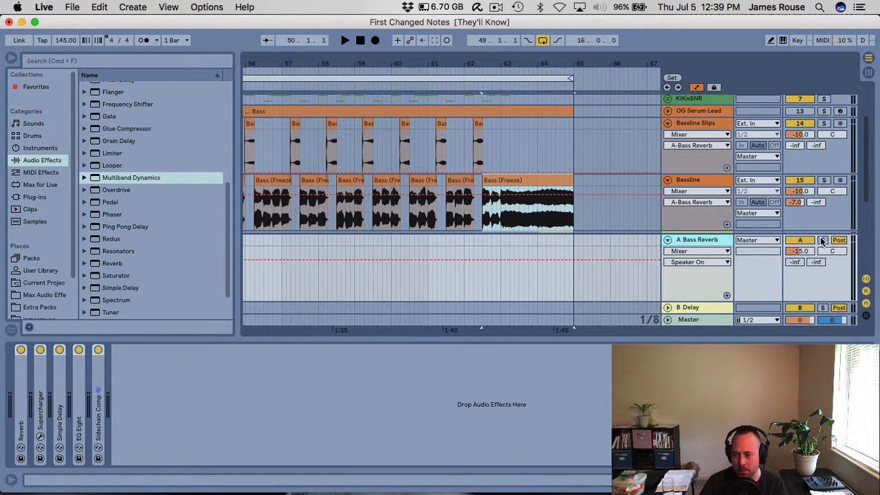
click(823, 239)
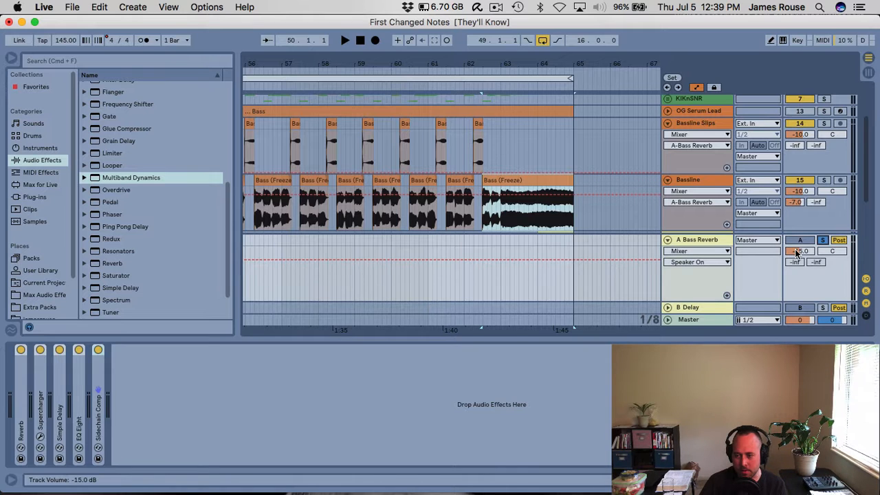
click(797, 251)
key(Delete)
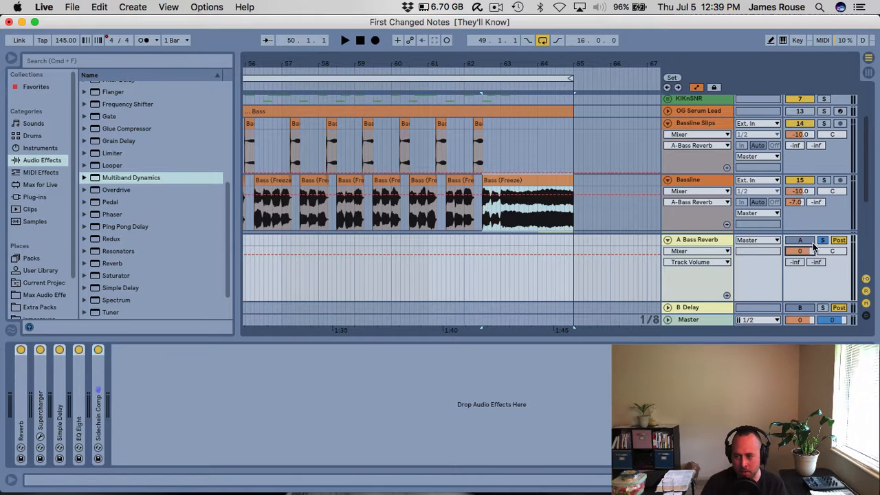
key(space)
key(space)
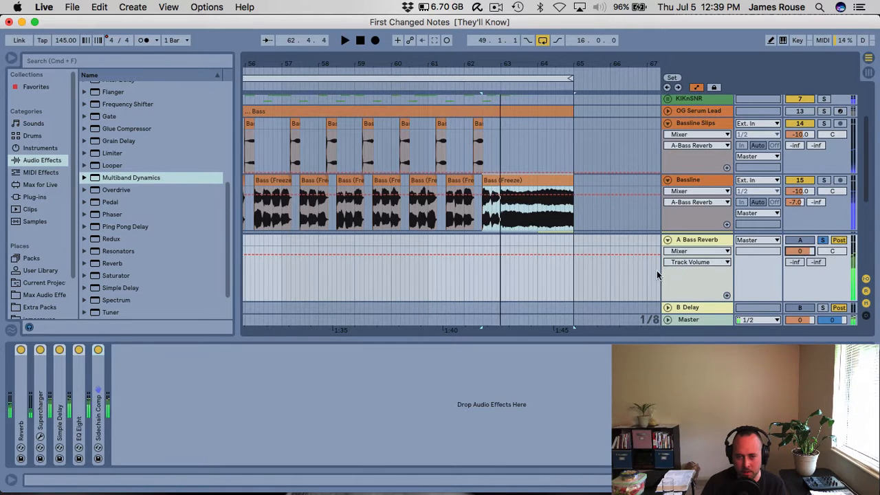
- Unfold the Reverb device on the A Bass Reverb return and audition the return from bar 49
drag(275, 65, 585, 64)
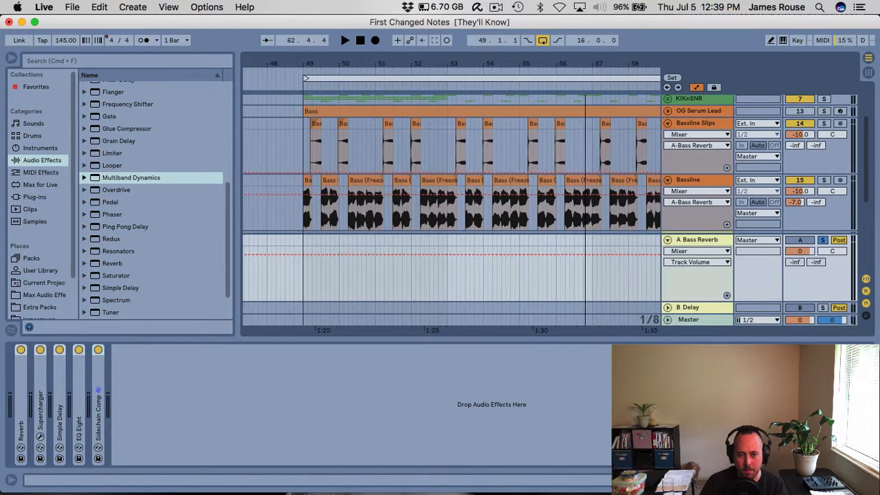
click(307, 203)
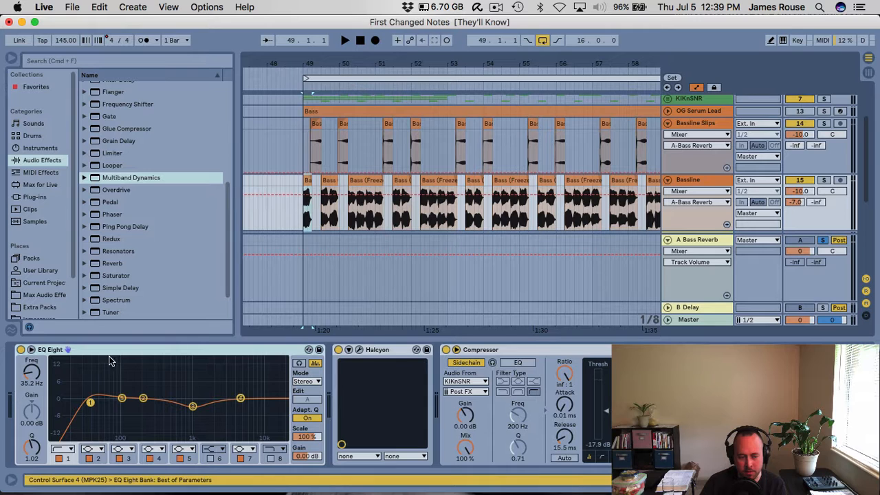
click(691, 240)
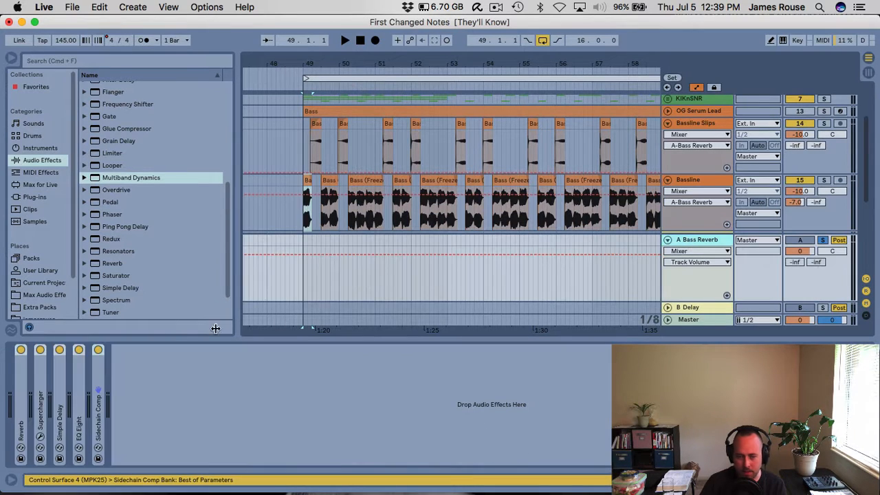
double_click(20, 385)
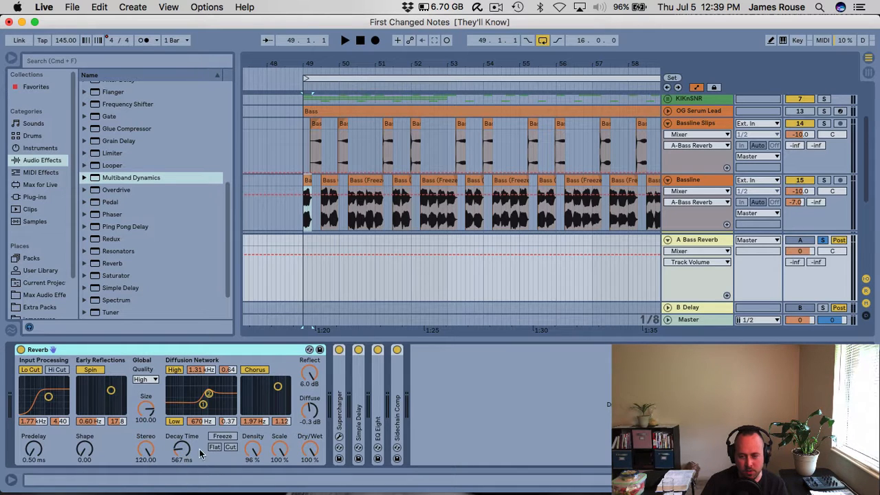
click(297, 287)
key(space)
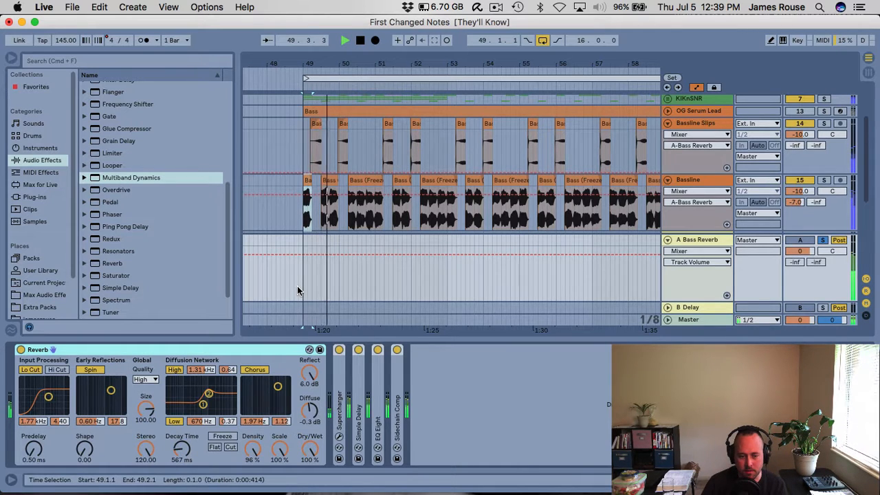
key(space)
- Bypass Supercharger, Simple Delay, EQ Eight and Sidechain Comp on A Bass Reverb to hear only its Reverb
click(339, 350)
click(358, 350)
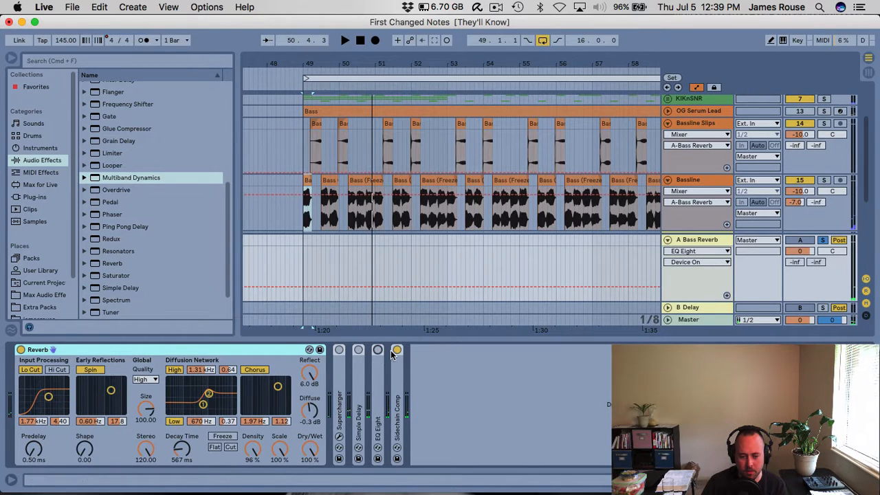
click(397, 350)
key(space)
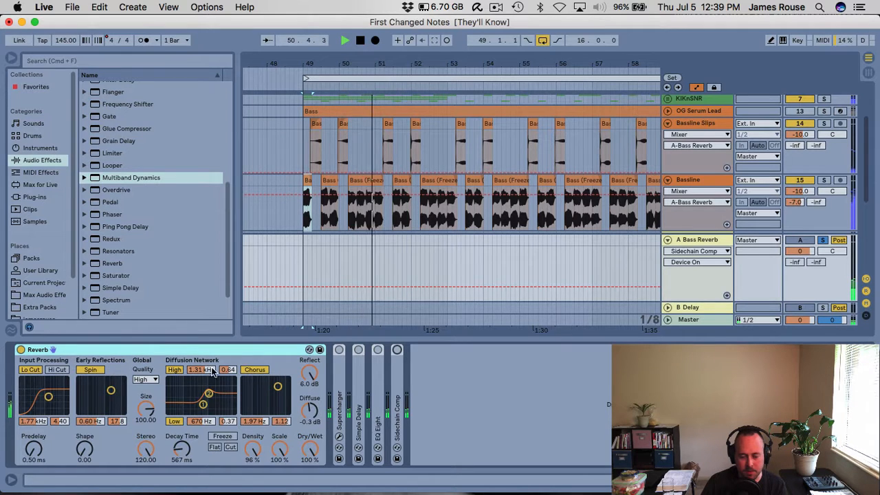
- Unfold and re-enable Supercharger and Simple Delay on A Bass Reverb one after the other, auditioning each
double_click(337, 371)
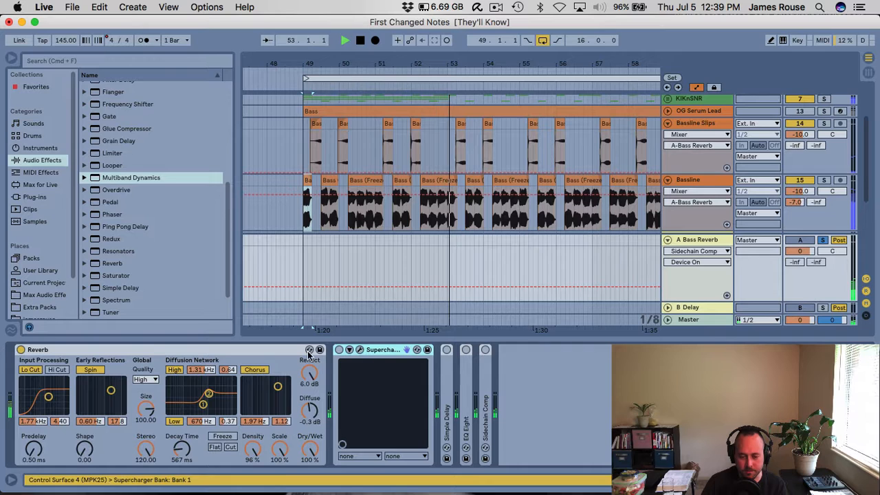
click(339, 351)
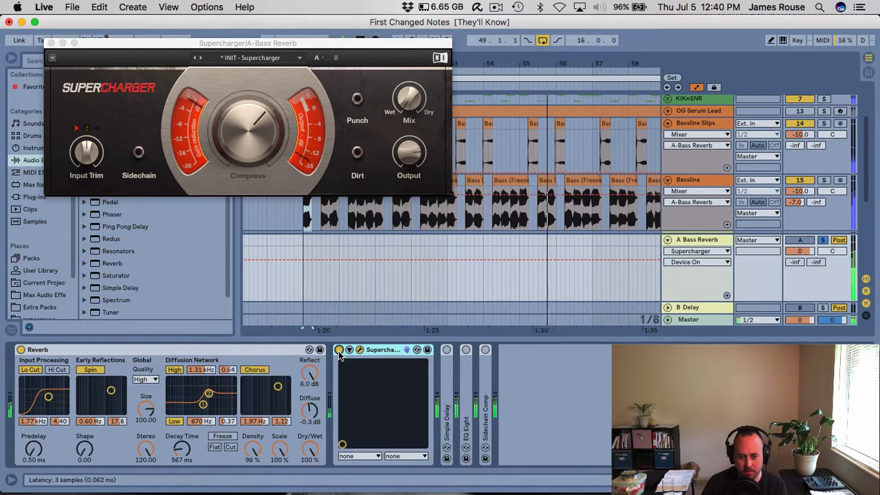
double_click(445, 367)
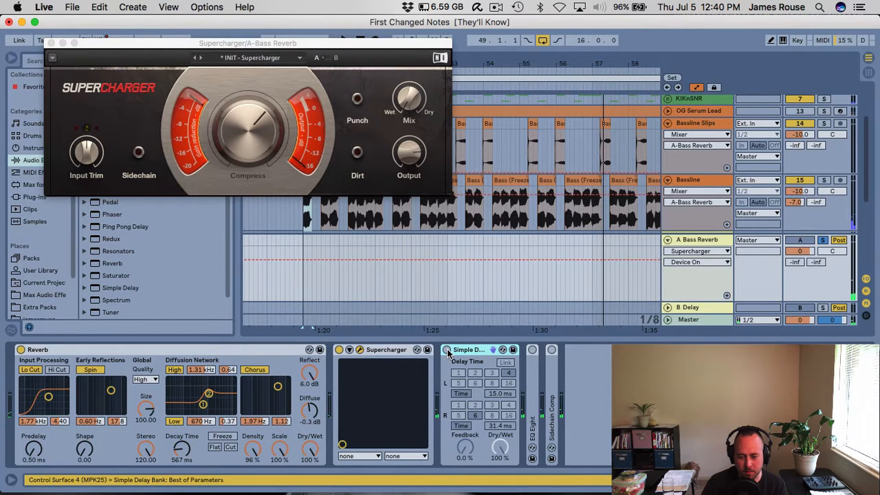
click(446, 351)
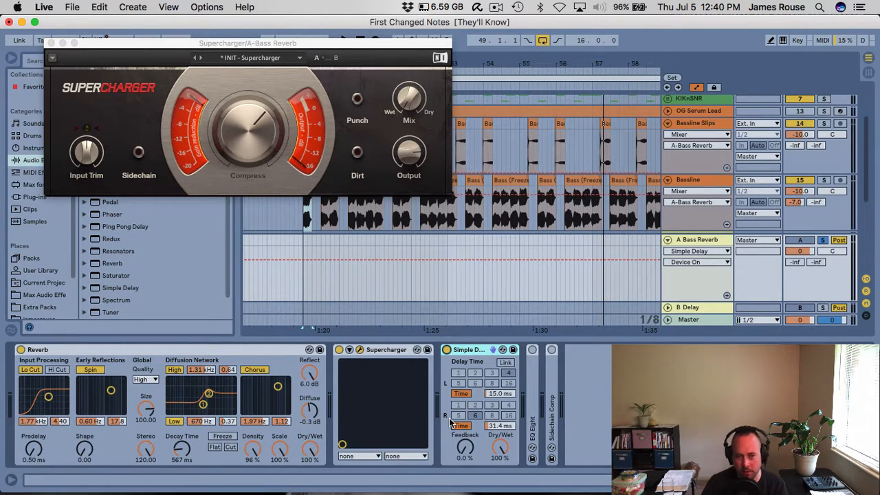
key(space)
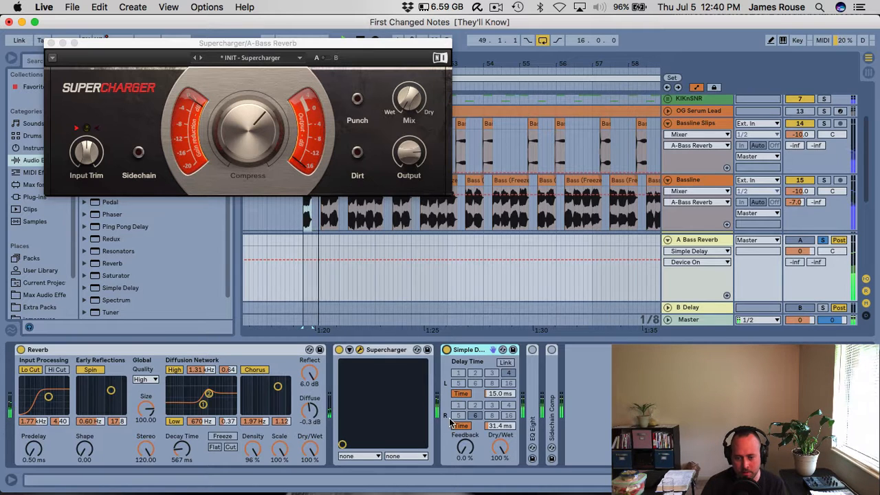
- Unfold and re-enable EQ Eight and Sidechain Comp on A Bass Reverb one after the other, auditioning the return with each
double_click(535, 382)
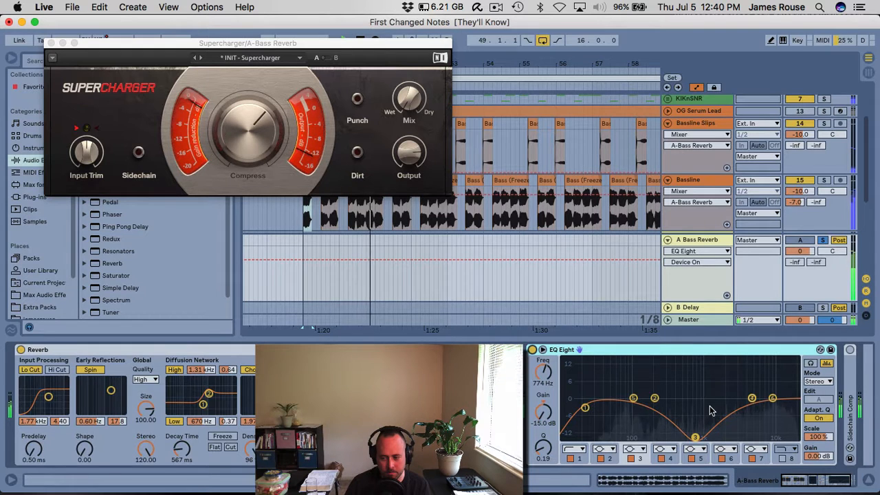
double_click(851, 378)
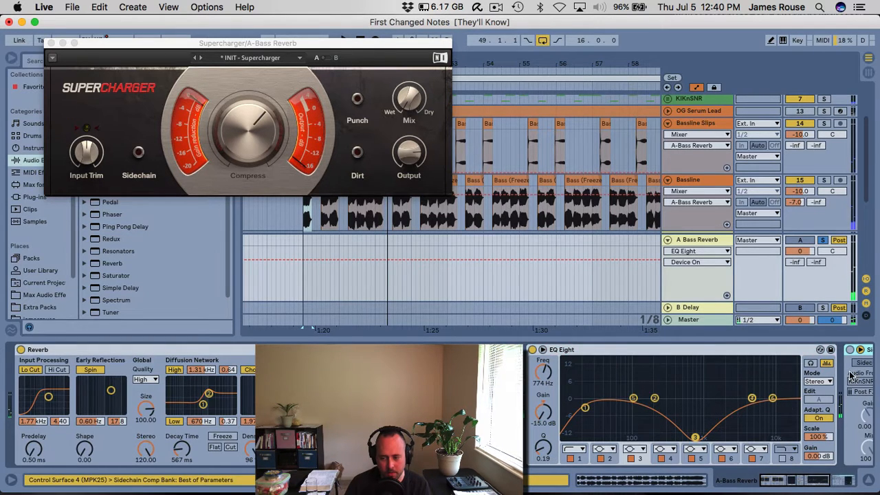
click(784, 485)
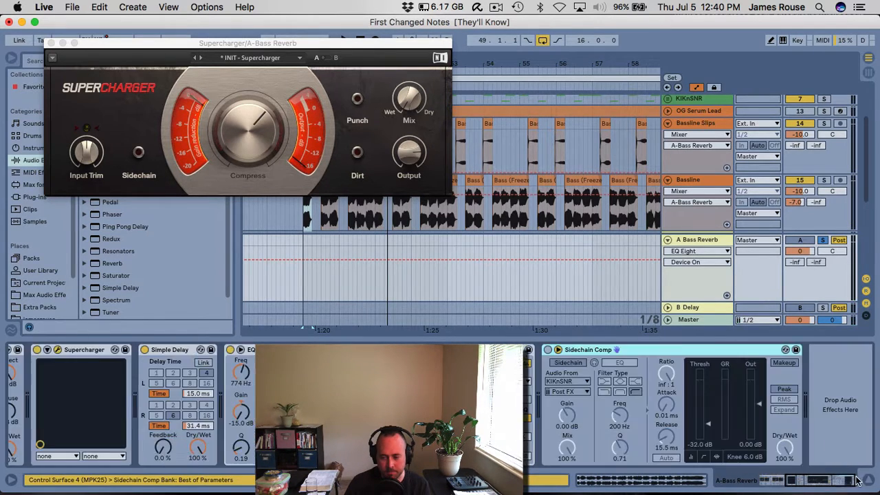
click(548, 351)
key(space)
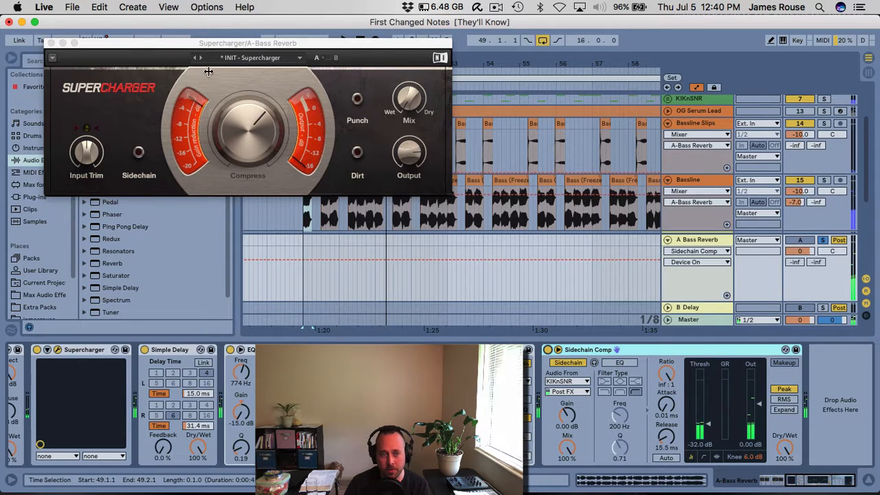
- Close the Supercharger plug-in window and fold all five devices in the A Bass Reverb chain
click(50, 42)
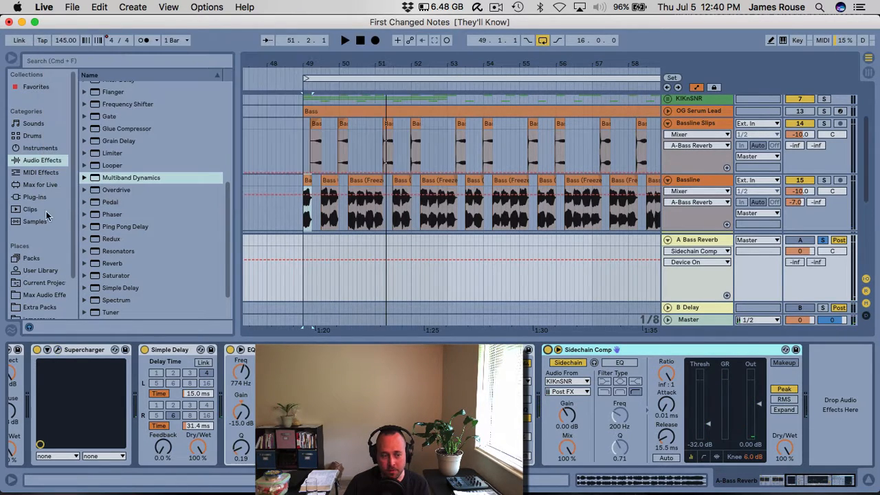
double_click(71, 349)
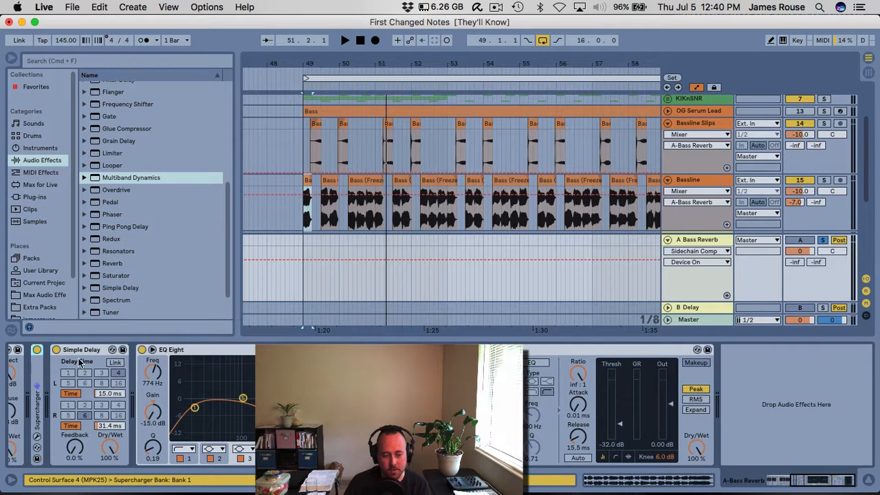
drag(817, 478, 793, 478)
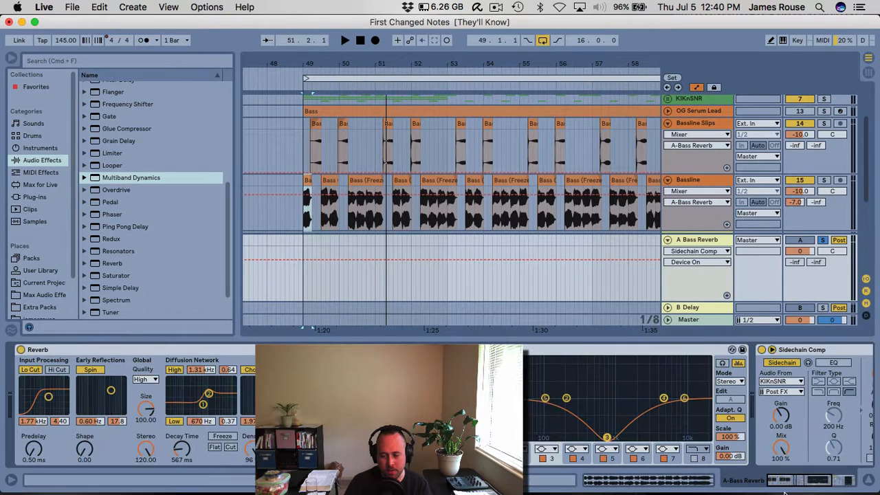
double_click(235, 347)
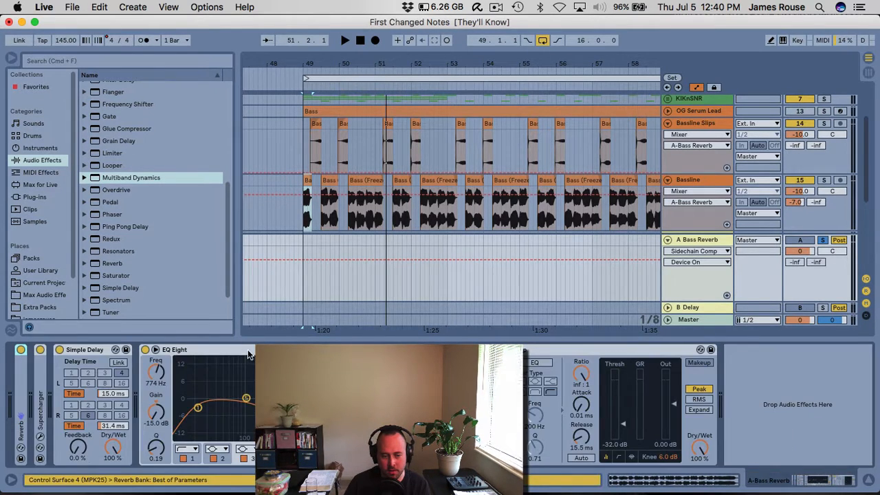
double_click(248, 349)
click(88, 350)
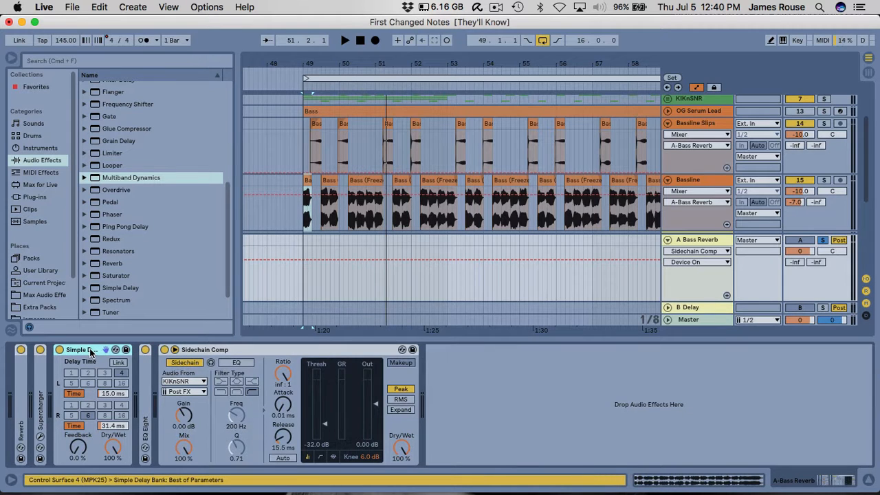
double_click(89, 350)
double_click(207, 350)
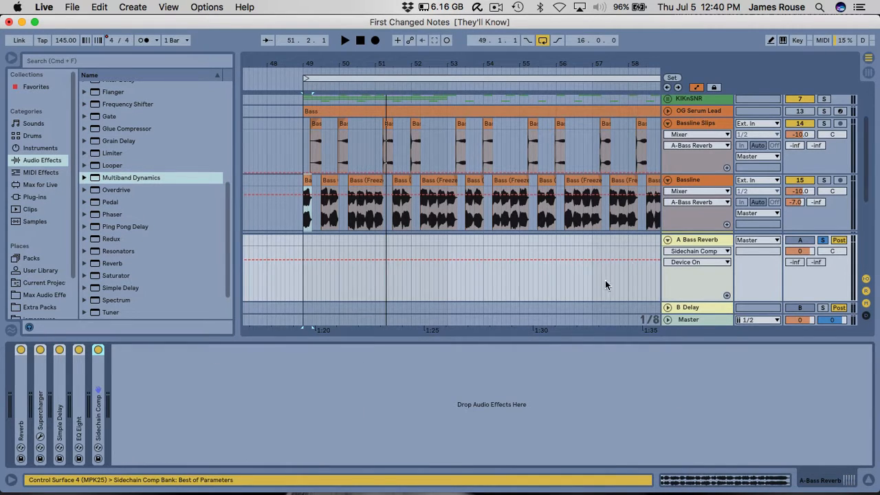
- Set the A Bass Reverb return's track volume to -15 dB and take the return out of solo
click(808, 253)
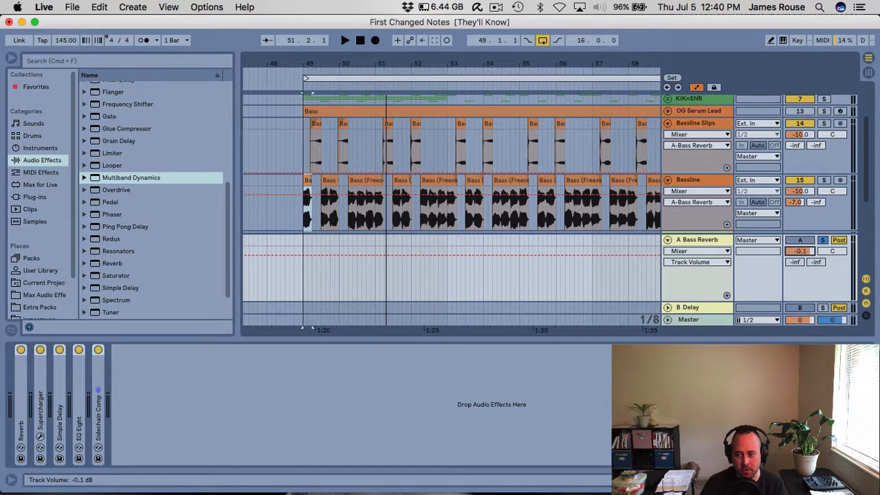
drag(796, 252, 796, 289)
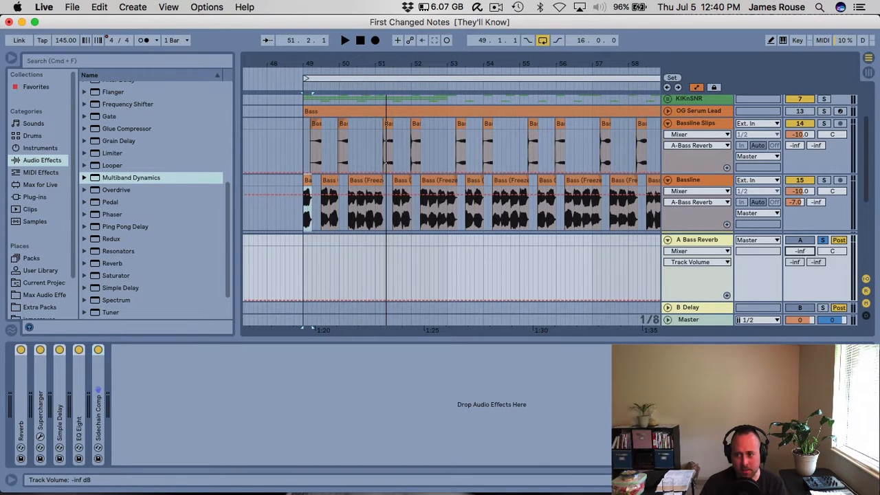
drag(796, 252, 796, 237)
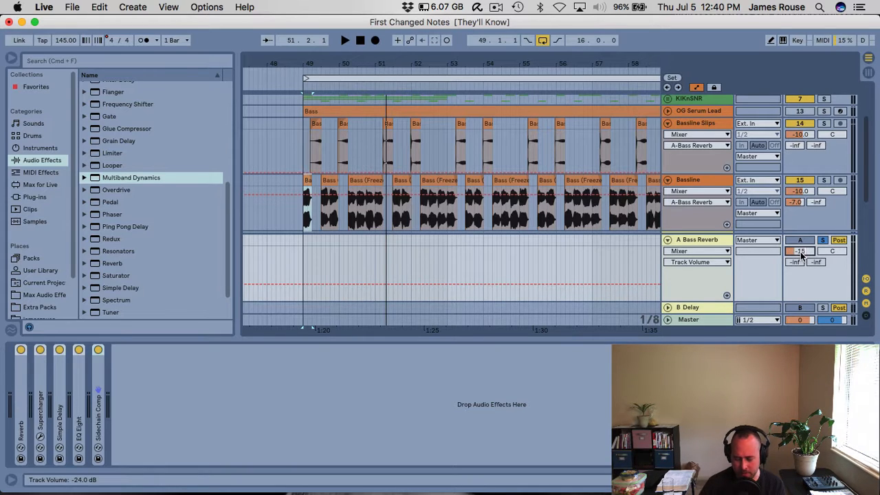
key(Return)
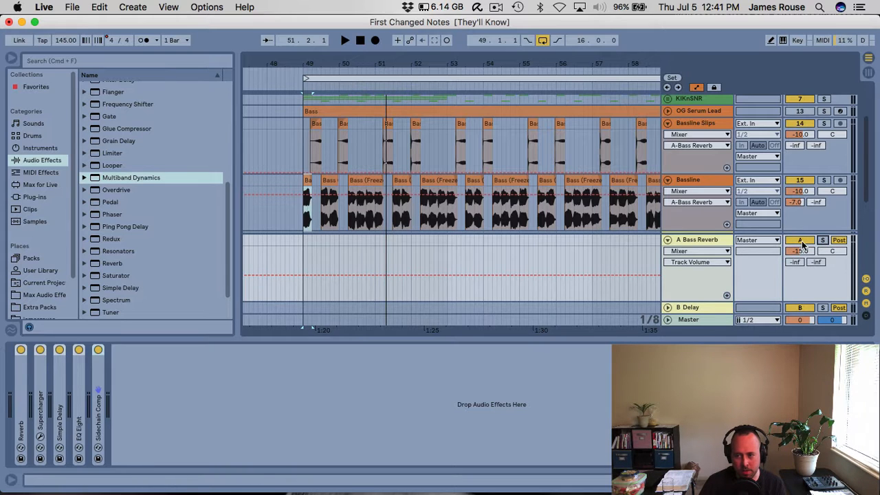
- Play the full mix from the first Bassline clip at bar 49, comparing it with the A Bass Reverb return off and on
click(800, 240)
click(307, 180)
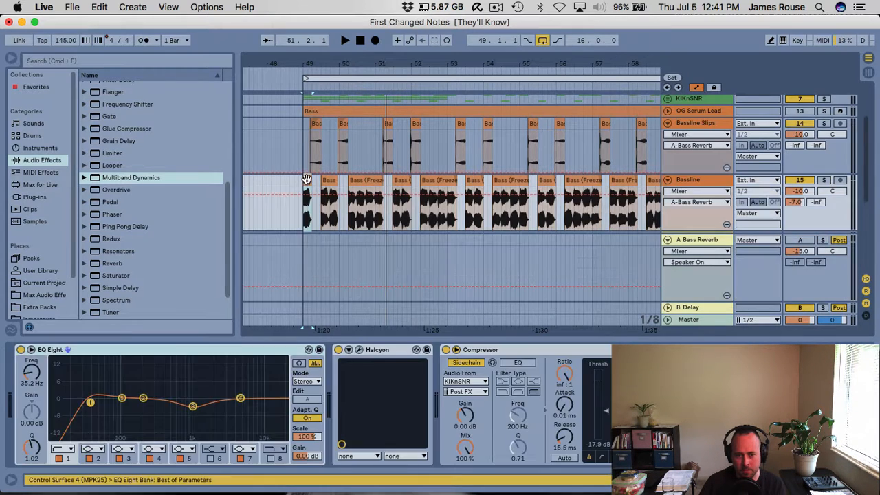
key(space)
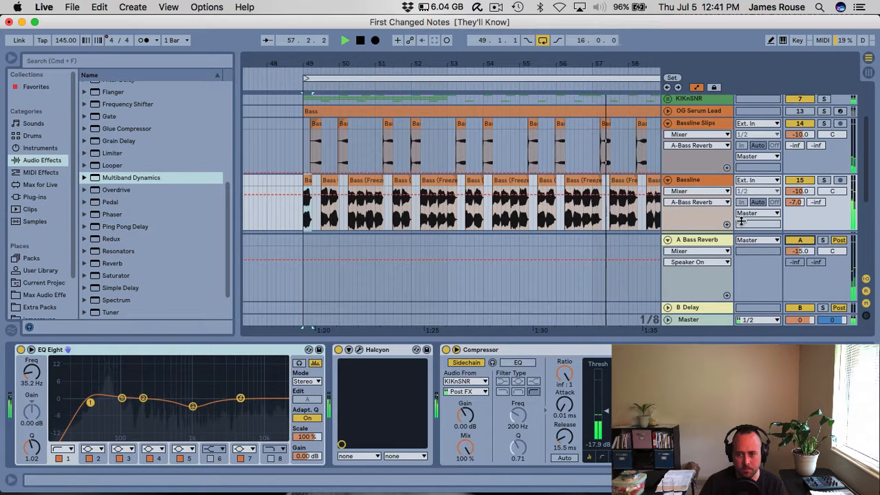
drag(501, 63, 424, 40)
key(space)
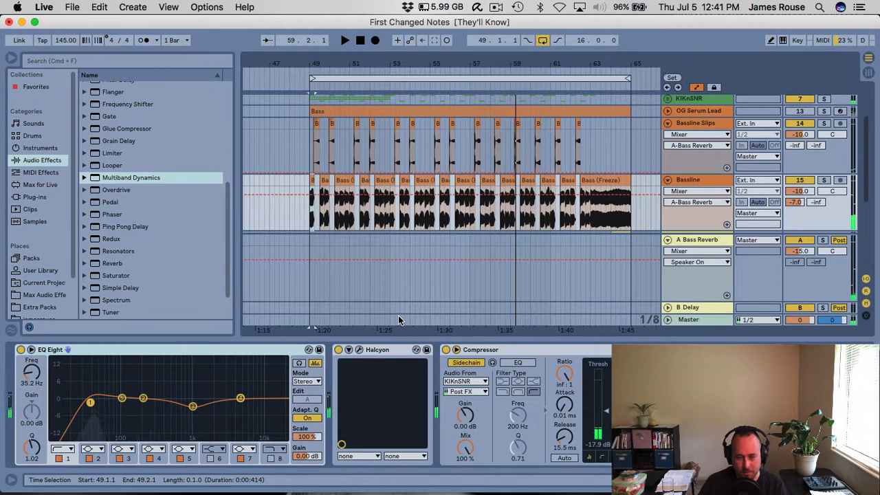
- Fold the A Bass Reverb return track and look over the arrangement's track list
click(668, 241)
click(669, 238)
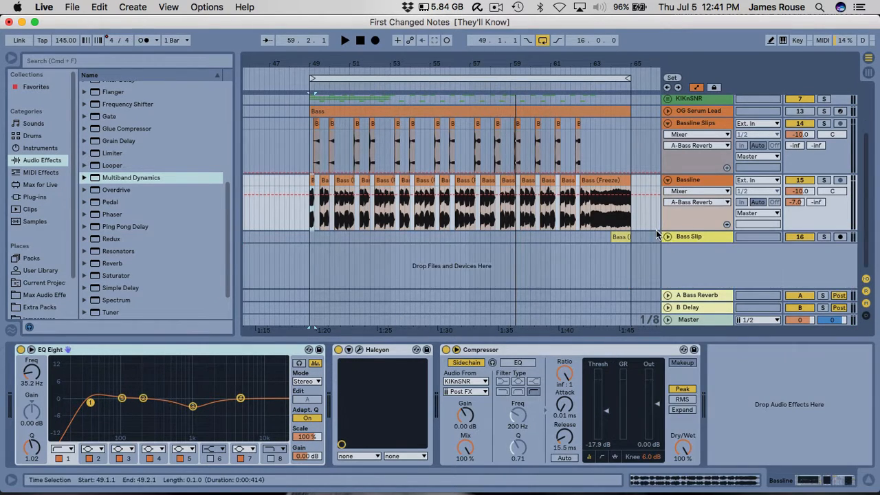
scroll(616, 196, up, 3)
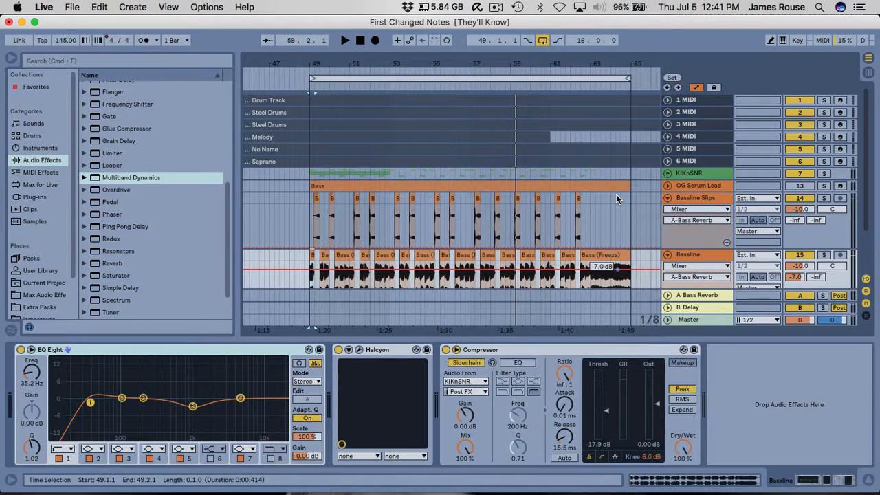
scroll(616, 194, down, 3)
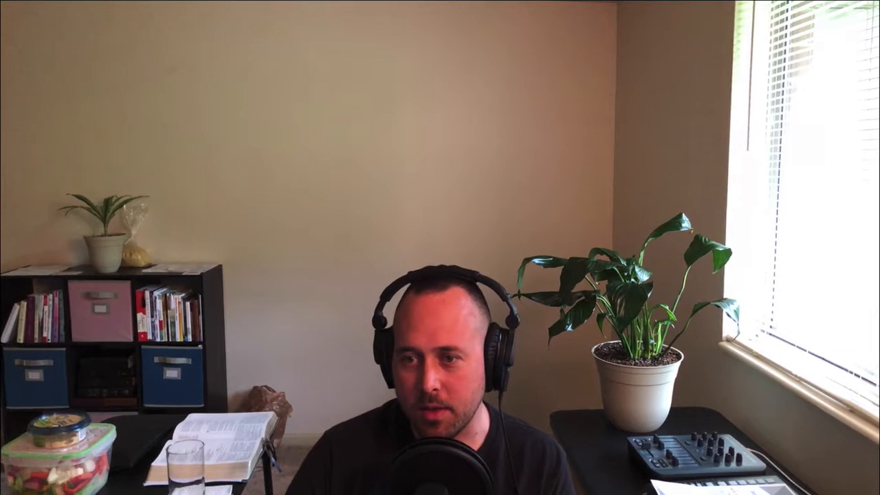